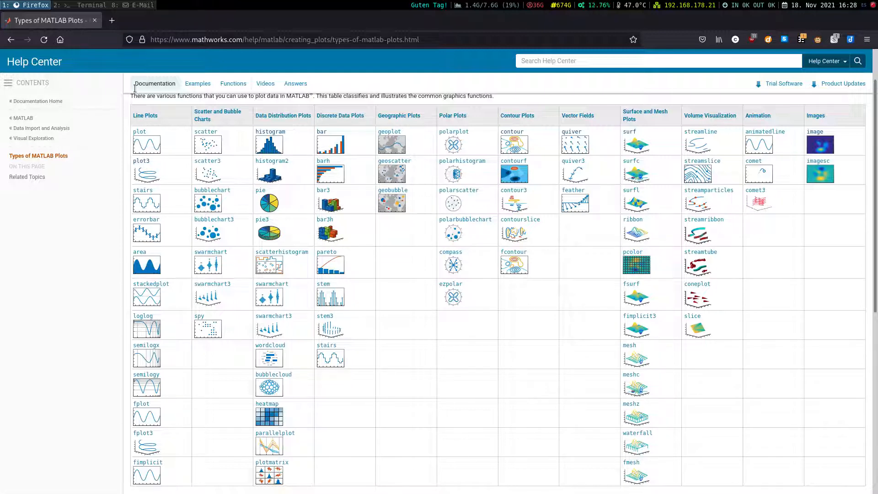
# Switch to the terminal workspace where Octave runs
pyautogui.click(79, 5)
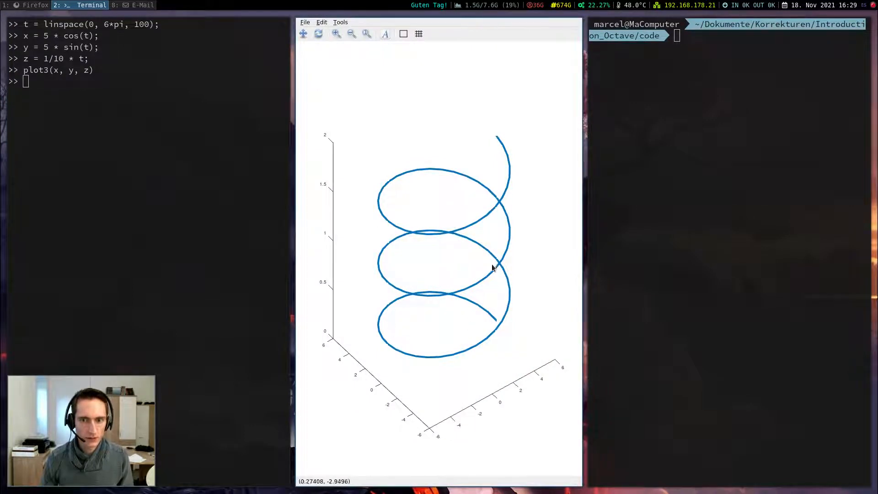
pyautogui.write('box on')
# Turn box on for the helix plot and orbit it with the Rotate tool to view other sides
pyautogui.press('Return')
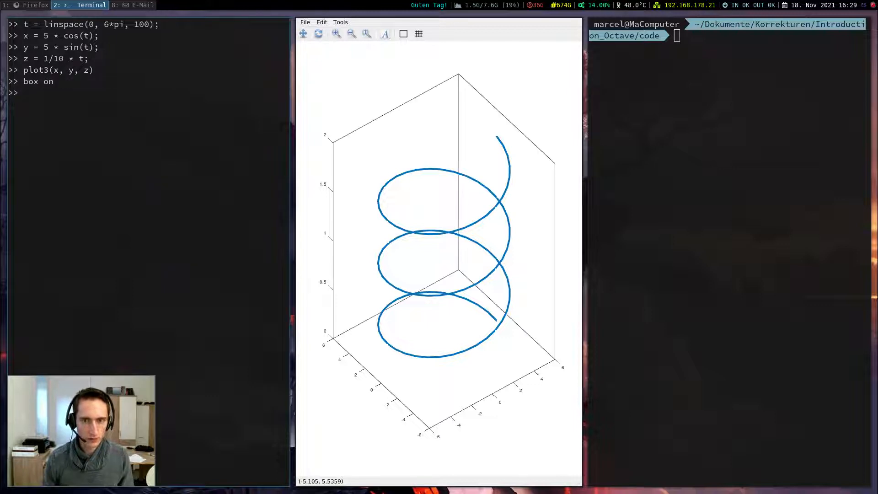
pyautogui.click(316, 36)
pyautogui.moveTo(456, 294)
pyautogui.mouseDown()
pyautogui.moveTo(434, 260)
pyautogui.moveTo(356, 282)
pyautogui.mouseUp()
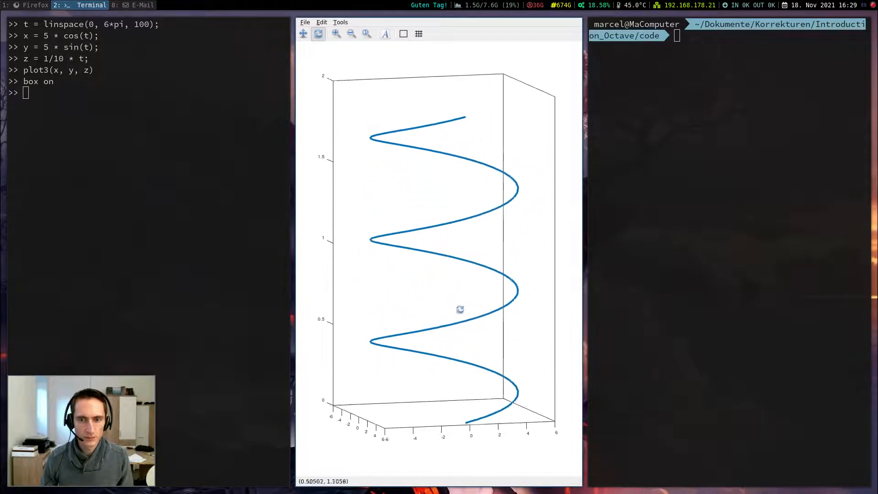
pyautogui.moveTo(355, 282)
pyautogui.mouseDown()
pyautogui.moveTo(453, 321)
pyautogui.moveTo(421, 323)
pyautogui.moveTo(440, 357)
pyautogui.mouseUp()
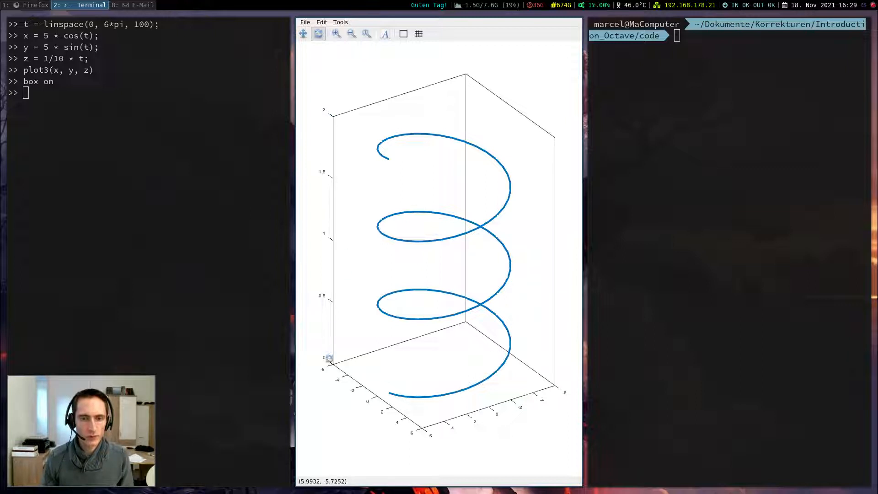
pyautogui.click(142, 115)
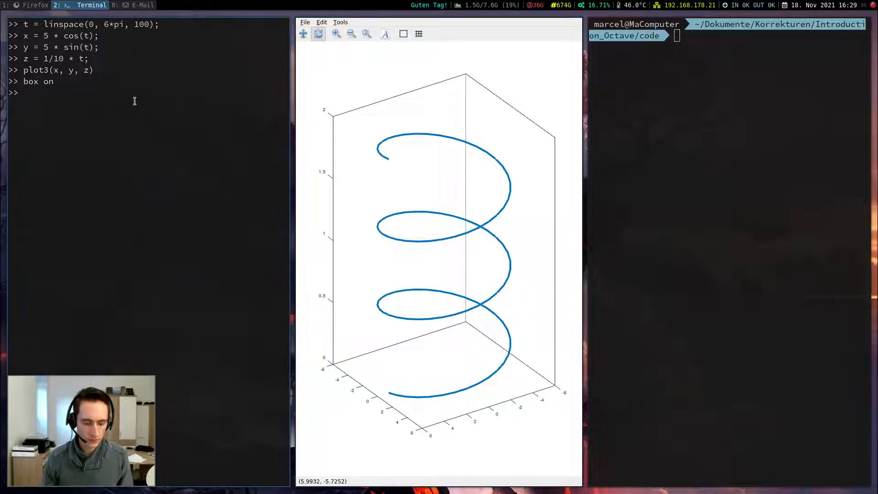
pyautogui.write('hold on')
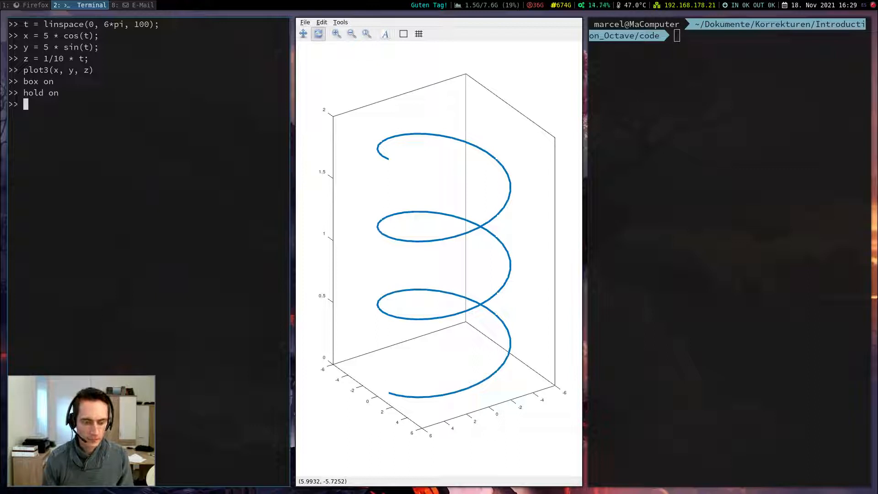
pyautogui.write('x x = ')
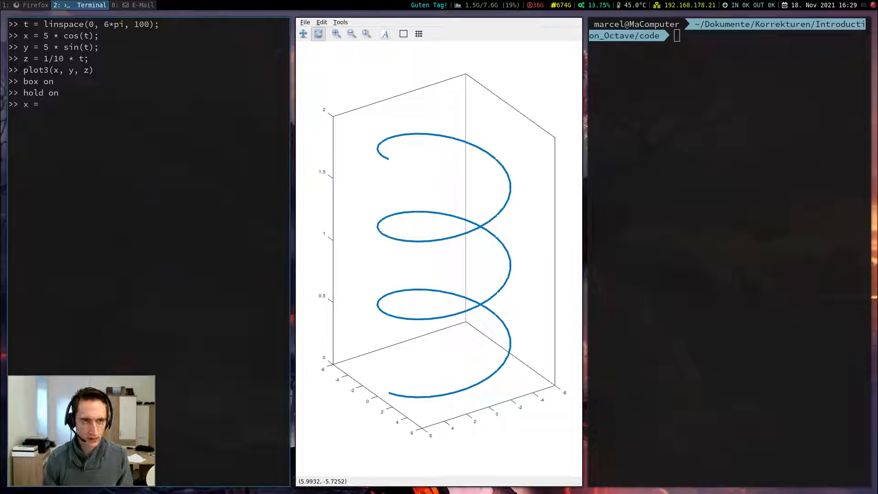
pyautogui.write('t')
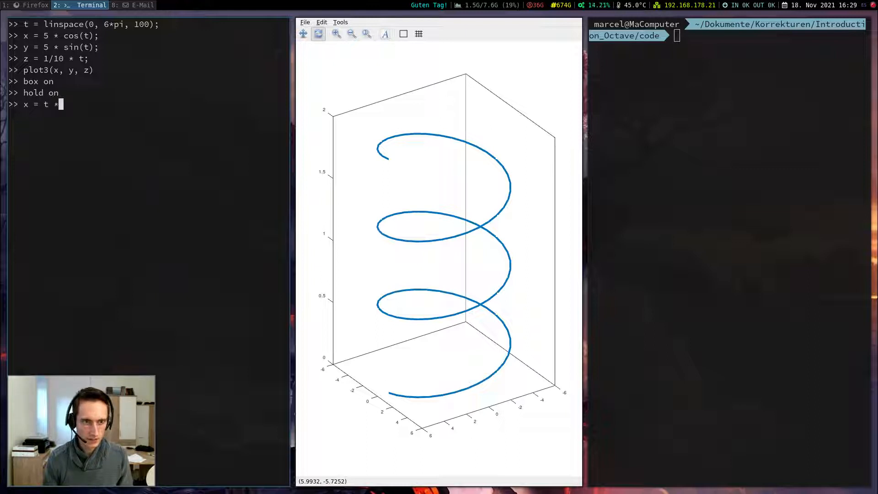
pyautogui.write(' * cos(t)')
# Define x = t .* cos(t), correcting the failed multiplication to elementwise .*
pyautogui.press('Left')
pyautogui.press('Left')
pyautogui.press('Left')
pyautogui.write(';')
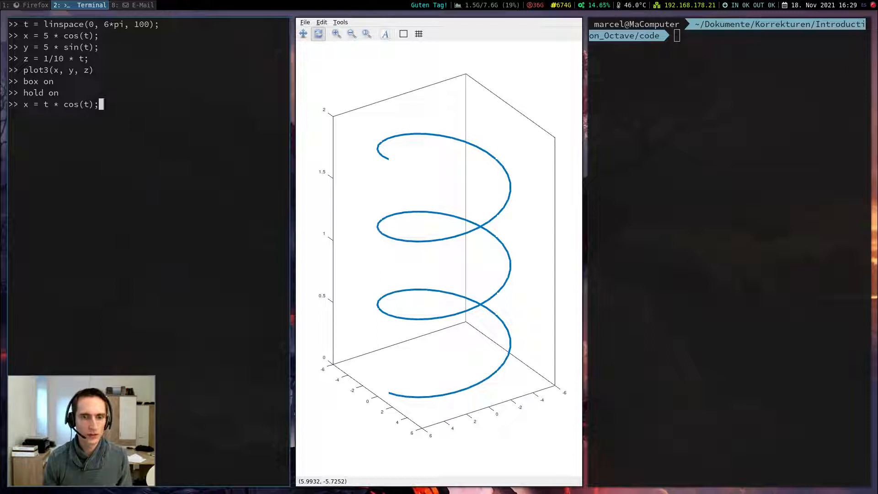
pyautogui.press('Return')
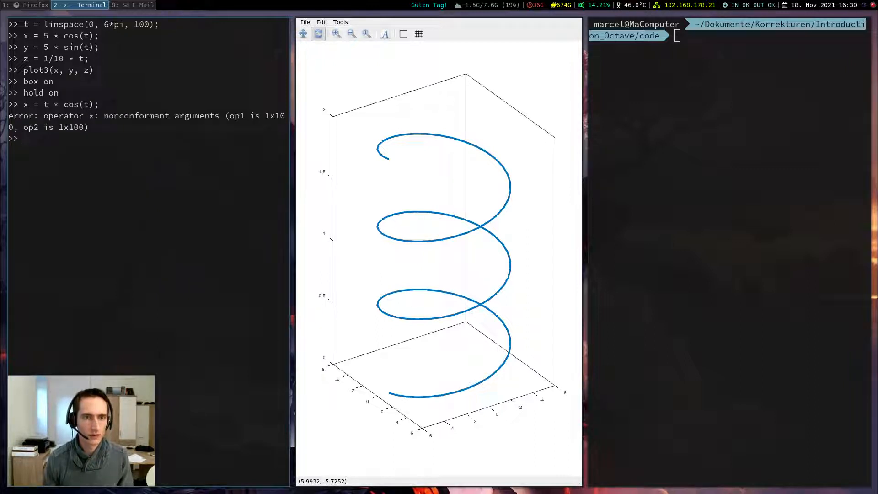
pyautogui.press('Up')
pyautogui.press('Left')
pyautogui.press('Left')
pyautogui.press('Left')
pyautogui.press('Left')
pyautogui.press('Left')
pyautogui.press('Left')
pyautogui.press('Left')
pyautogui.write('.')
pyautogui.press('Right')
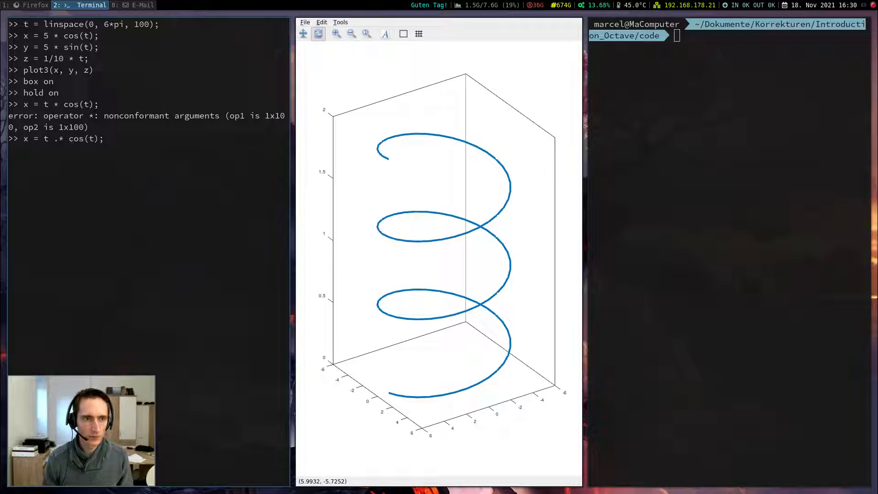
pyautogui.press('Left')
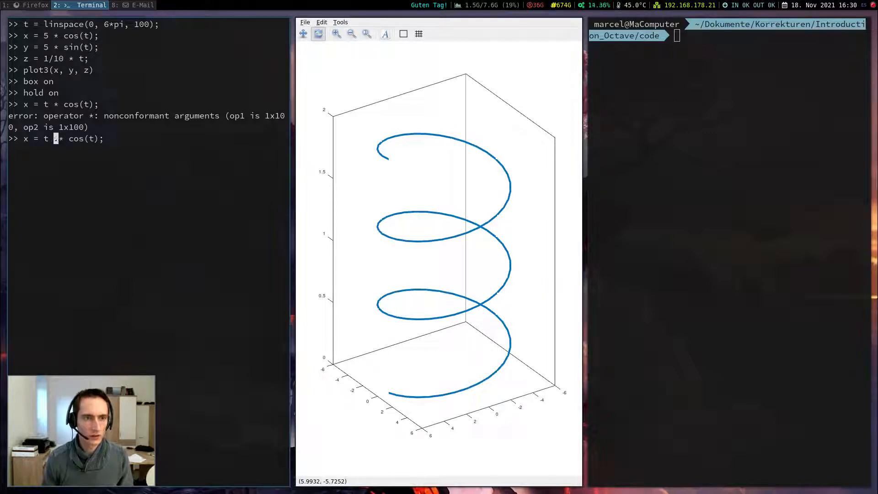
pyautogui.press('Return')
pyautogui.write('y = ')
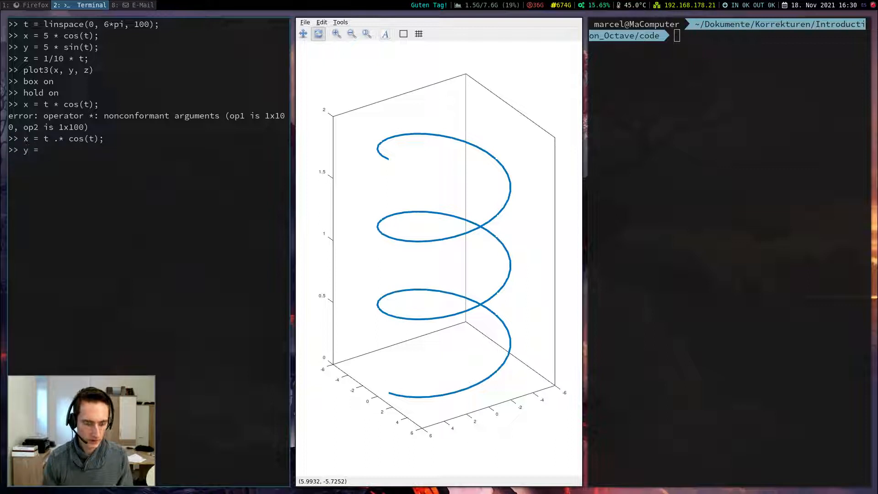
pyautogui.write('t .')
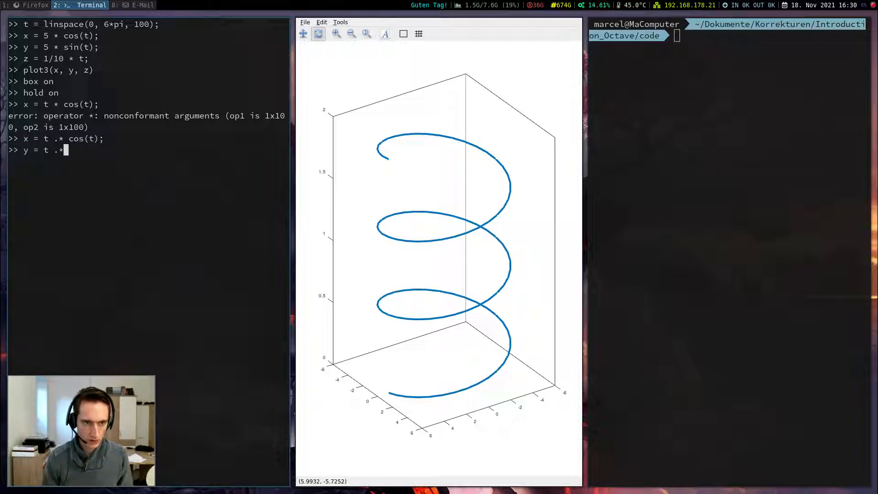
pyautogui.write('* sin(t);')
# Define y = t .* sin(t) and plot3 the widening spiral onto the same axes
pyautogui.press('Return')
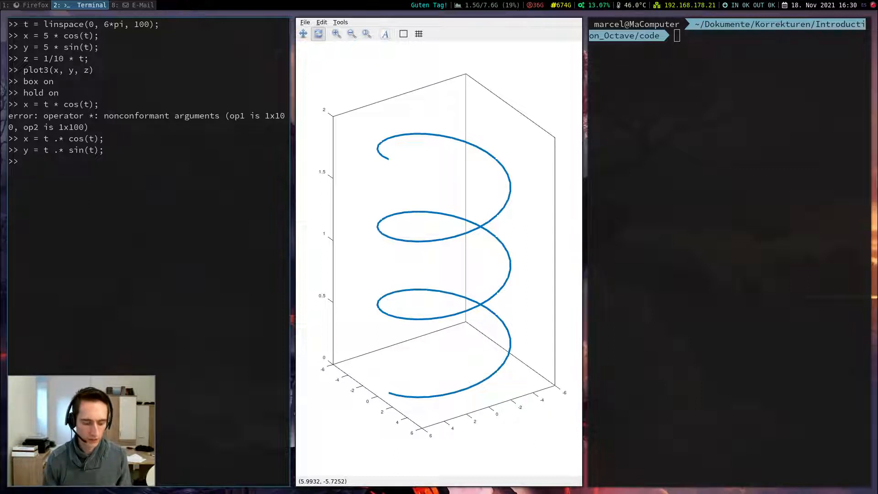
pyautogui.write('plot3(x, y, z)')
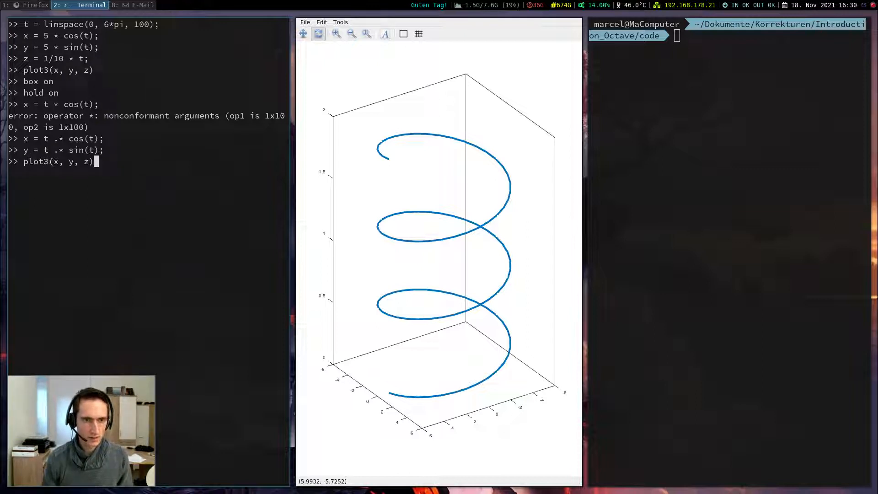
pyautogui.press('Return')
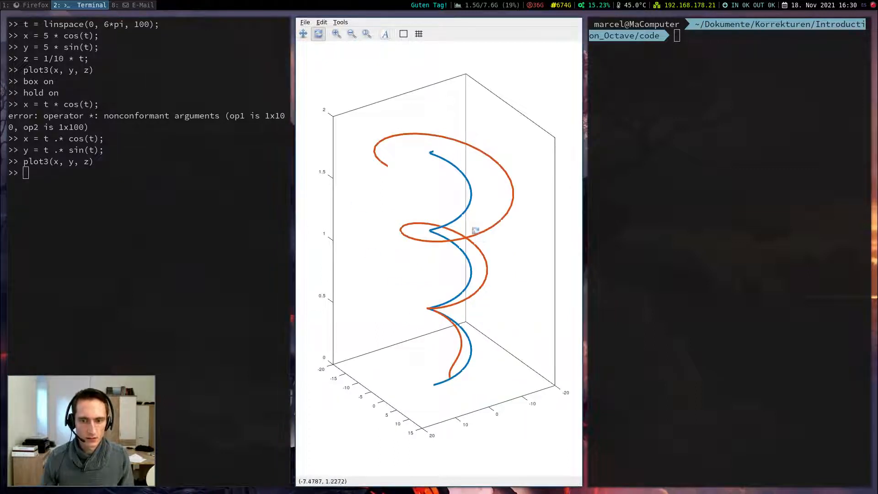
# Orbit both spirals to a top-down view, then tilt back to an oblique 3D view
pyautogui.moveTo(499, 196); pyautogui.dragTo(447, 344)
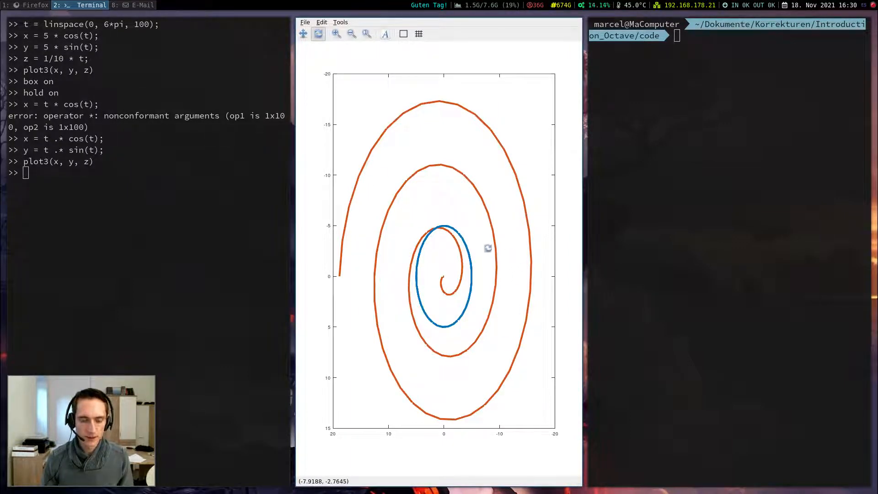
pyautogui.moveTo(478, 279); pyautogui.dragTo(459, 283)
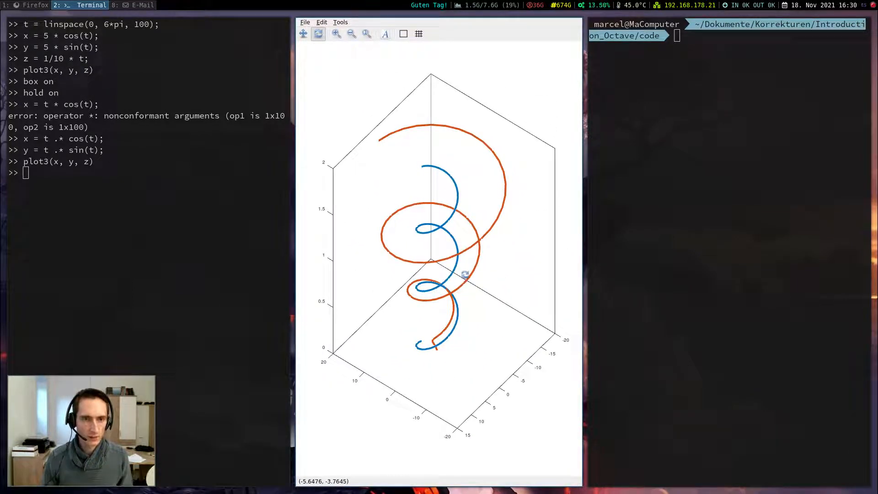
# View the surf documentation on the MATLAB plot types page, then close the Octave figure window
pyautogui.press('super+1')
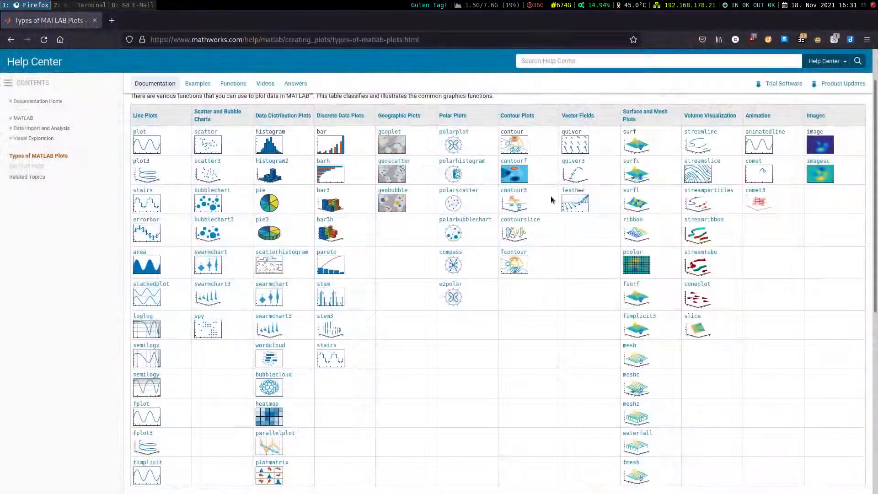
pyautogui.click(629, 132)
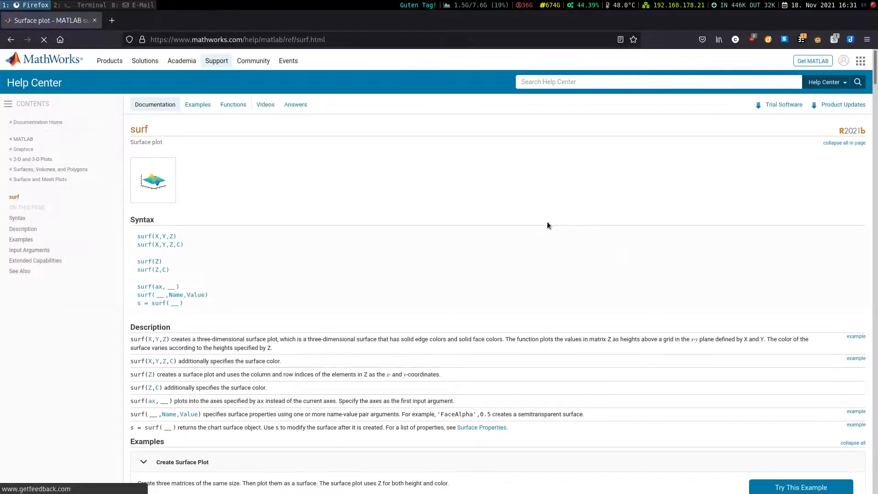
pyautogui.scroll(-5, 544, 222)
pyautogui.scroll(-3, 545, 222)
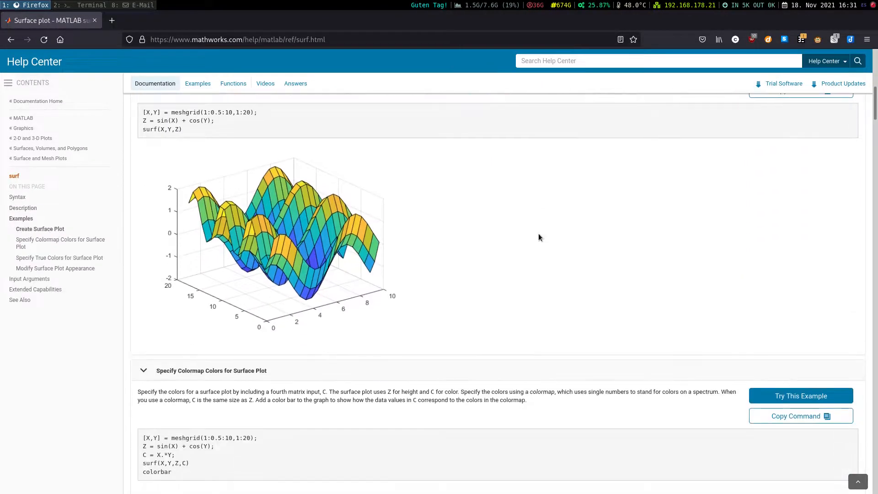
pyautogui.press('super+2')
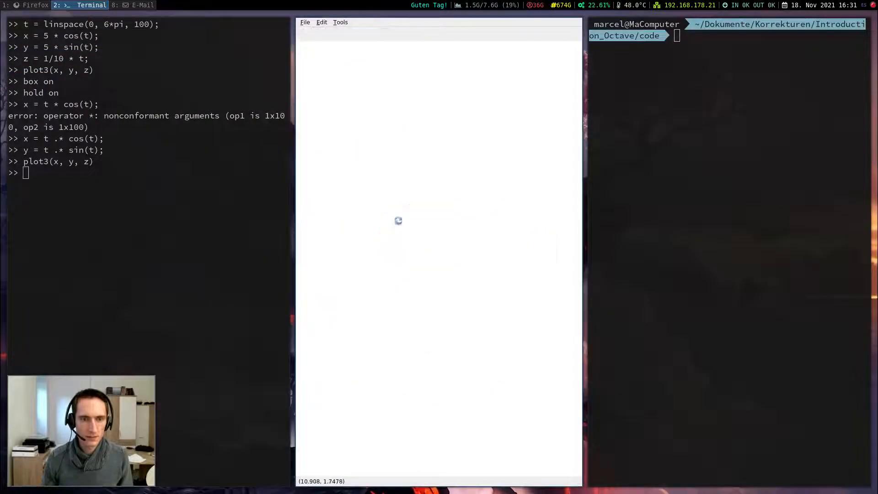
pyautogui.press('super+shift+q')
# Quit the Octave session with Ctrl+D to return to the shell prompt
pyautogui.hotkey('ctrl', 'd')
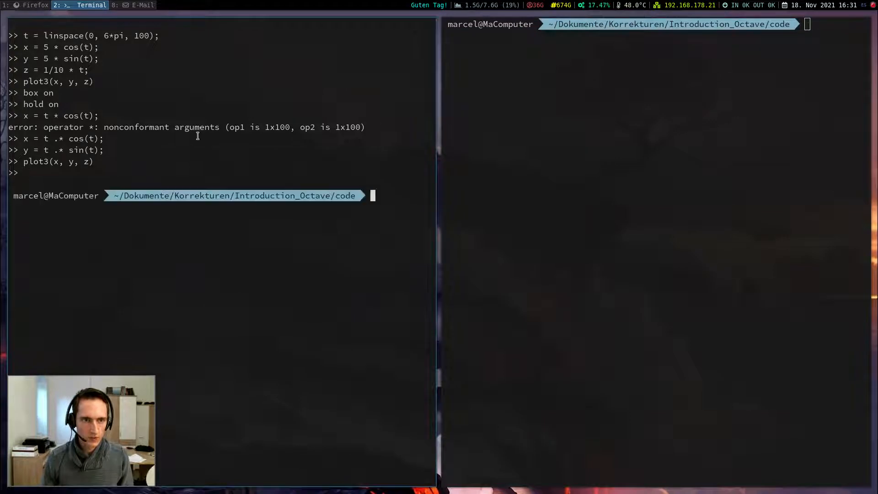
pyautogui.write('octave')
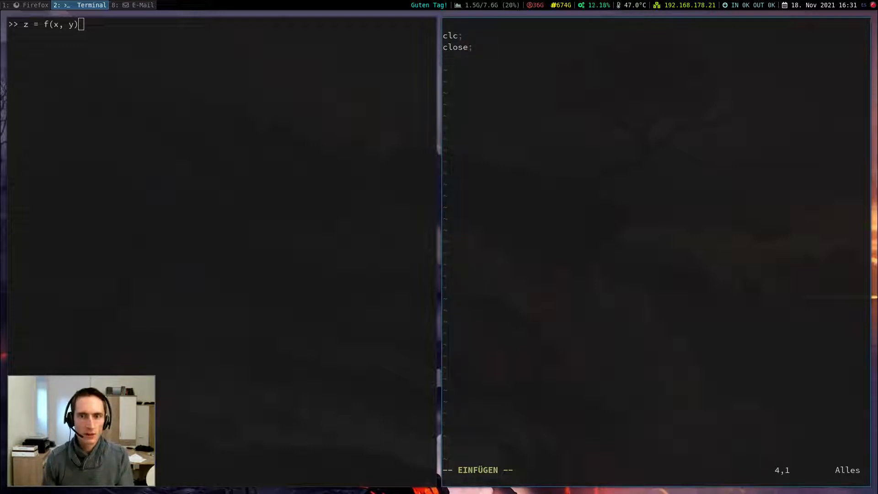
# Add x and y = linspace(-8, 8, 100); lines to surf_demo.m and save it
pyautogui.press('Return')
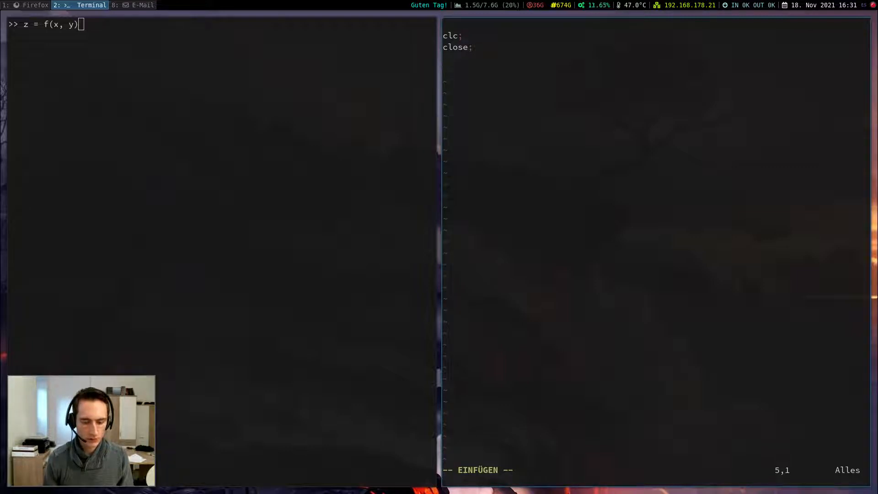
pyautogui.write('x = ')
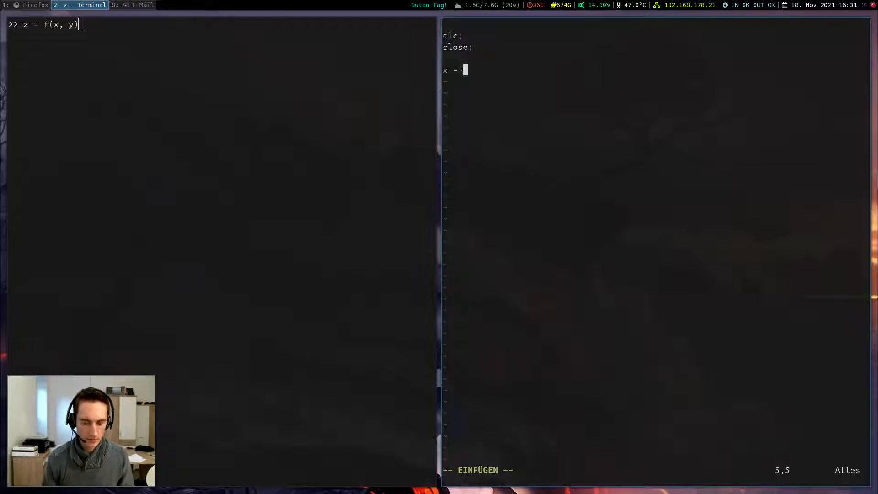
pyautogui.write('linspace(-8, 8, ')
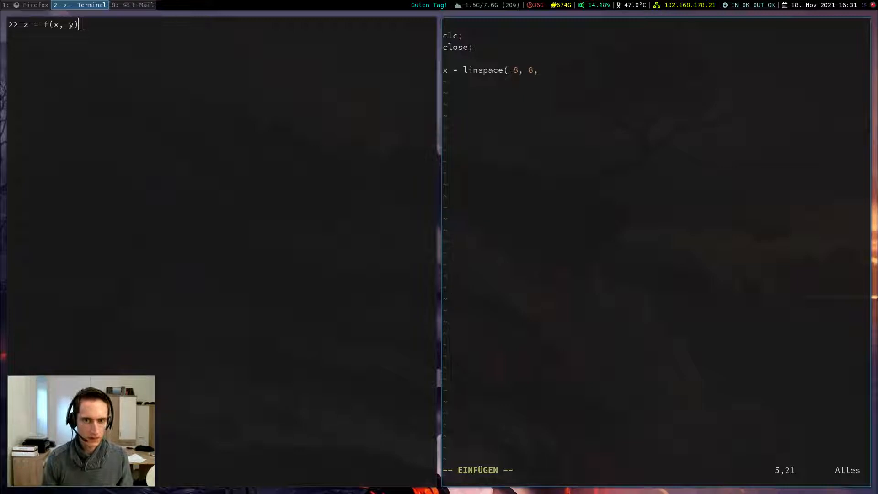
pyautogui.write('100);')
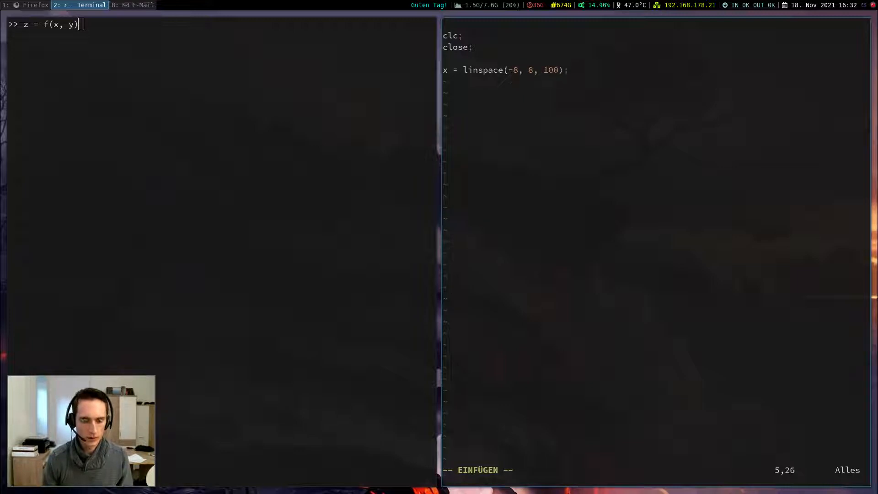
pyautogui.press('Escape')
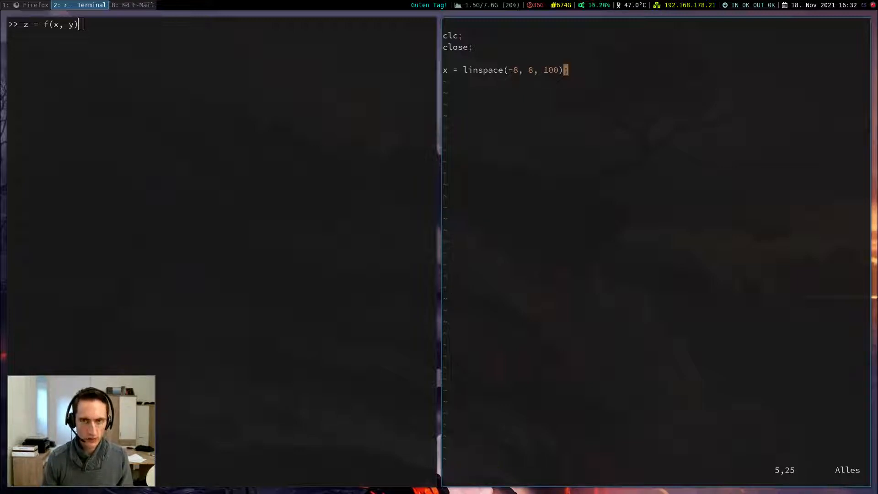
pyautogui.write('yyp')
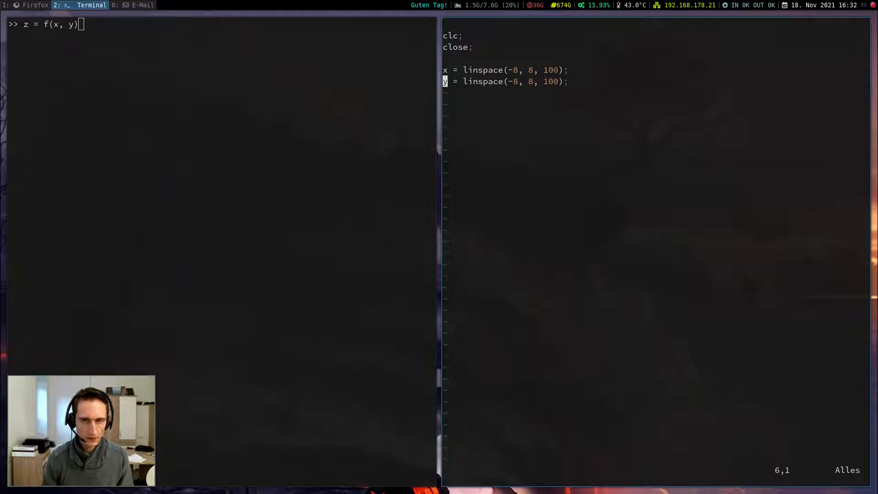
pyautogui.write('ryo')
pyautogui.press('Escape')
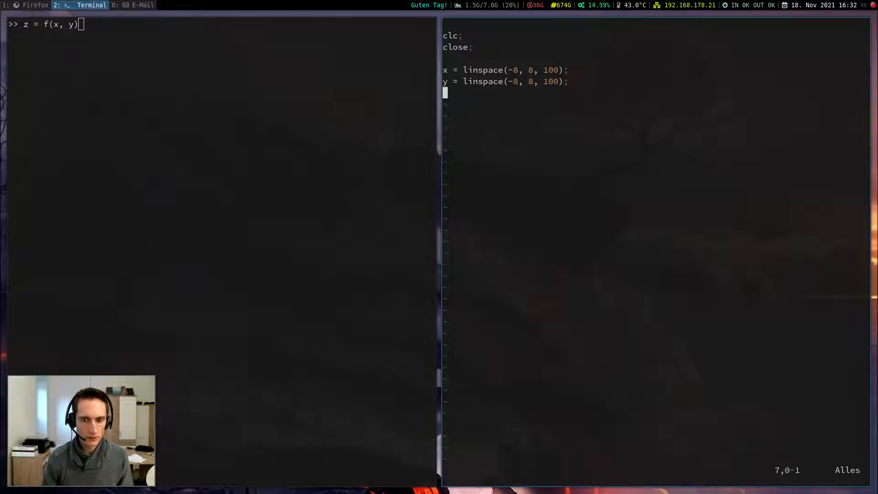
pyautogui.write(':w')
pyautogui.press('Return')
# Run [X, Y] = meshgrid(x, y) on small test vectors in Octave and select the command for copying
pyautogui.press('super+h')
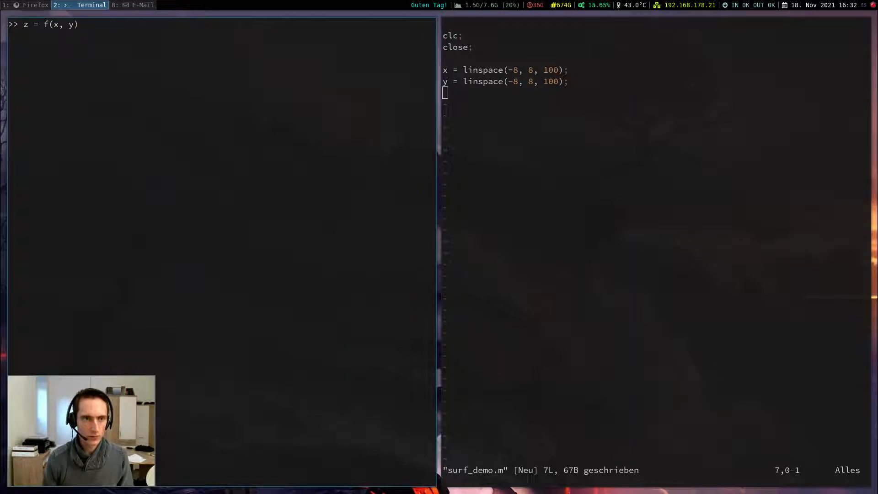
pyautogui.press('BackSpace')
pyautogui.press('BackSpace')
pyautogui.press('BackSpace')
pyautogui.press('BackSpace')
pyautogui.press('BackSpace')
pyautogui.press('BackSpace')
pyautogui.press('BackSpace')
pyautogui.press('BackSpace')
pyautogui.press('BackSpace')
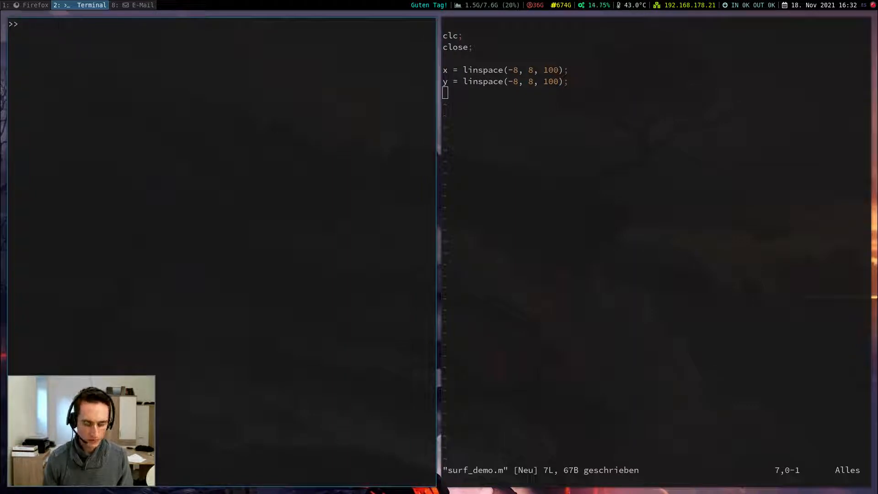
pyautogui.write('x = ')
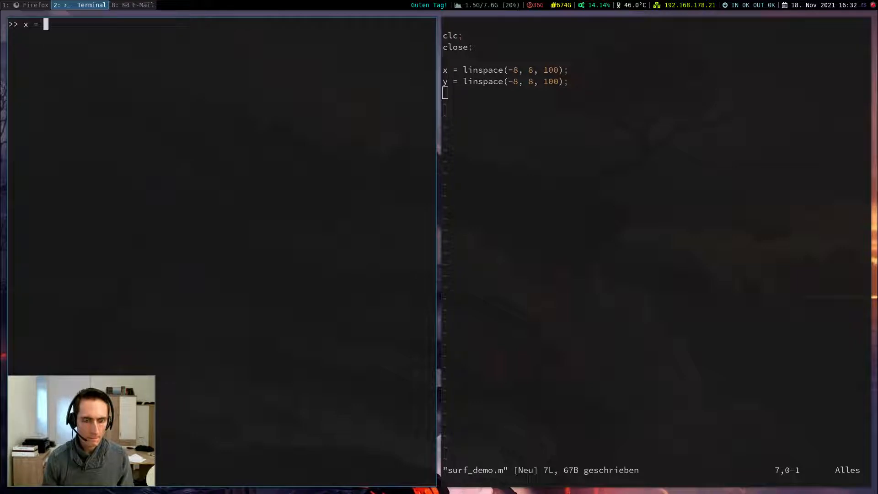
pyautogui.write('1')
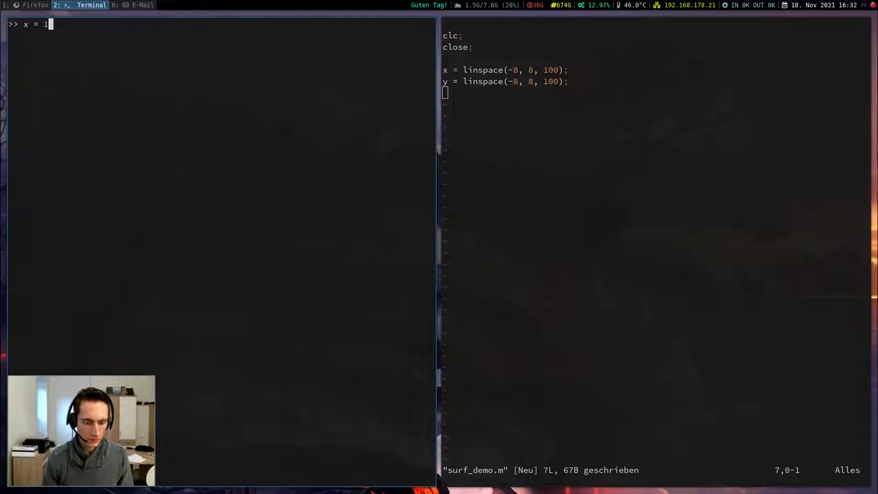
pyautogui.write(':5')
pyautogui.press('Return')
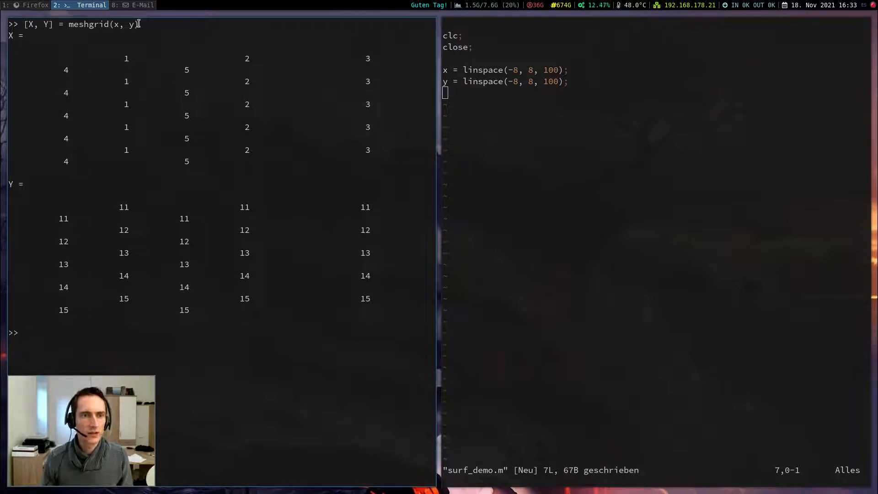
pyautogui.moveTo(138, 25); pyautogui.dragTo(30, 25)
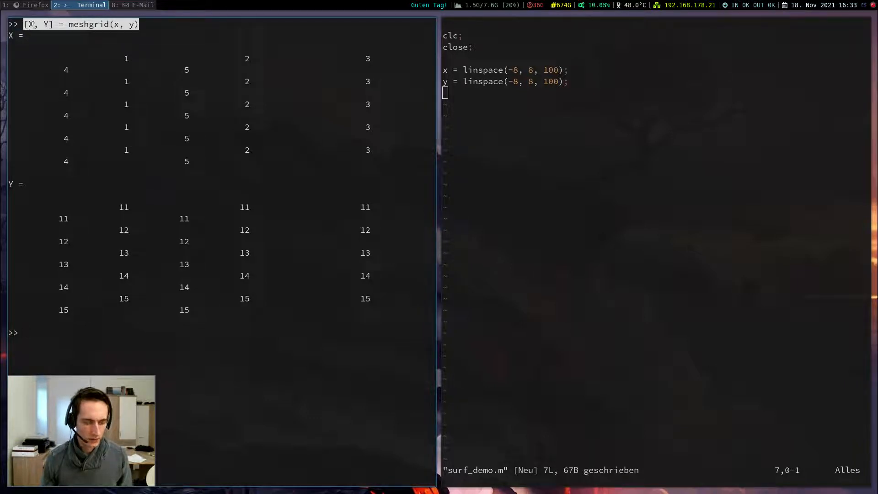
# Paste the meshgrid line into the script and add R = sqrt(X.^2 + Y.^2)
pyautogui.middleClick(562, 127)
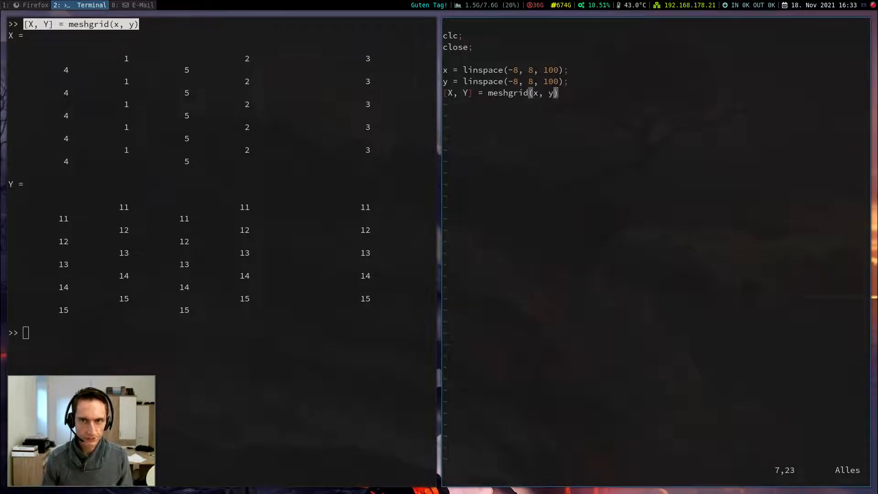
pyautogui.write('a;')
pyautogui.press('Return')
pyautogui.press('Return')
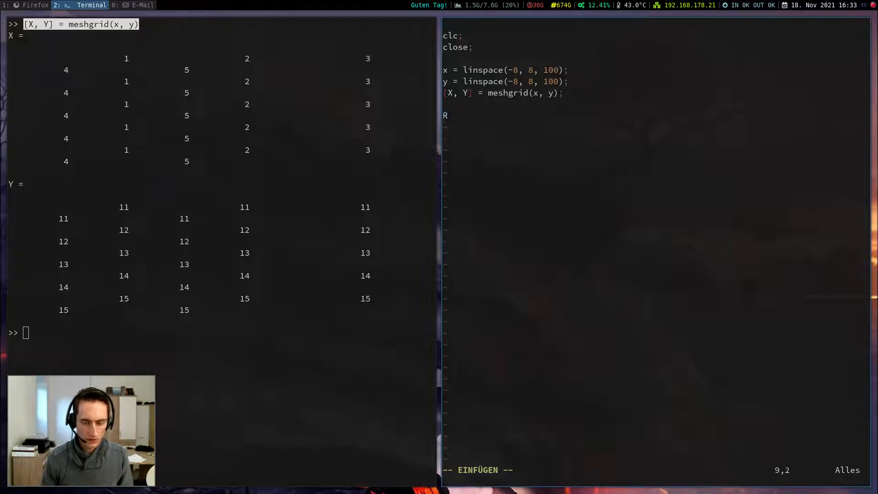
pyautogui.write('R = ')
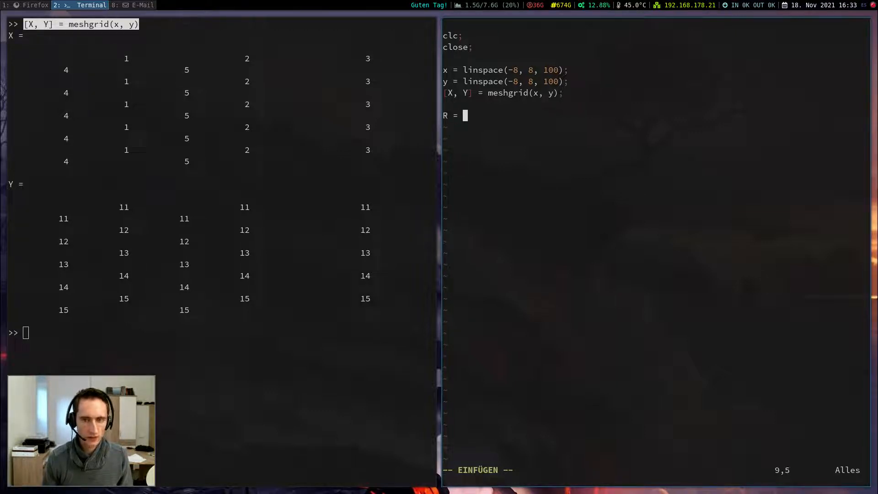
pyautogui.write('sqrt')
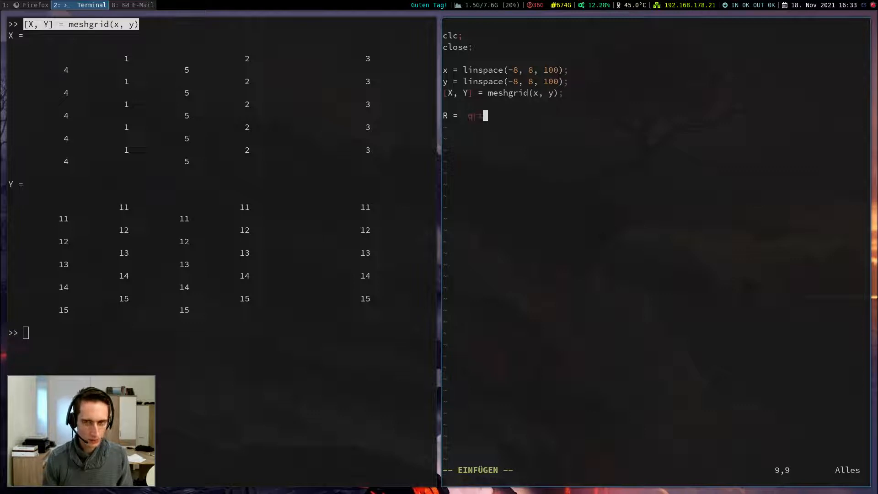
pyautogui.write('(X.^2 + Y.^2)')
pyautogui.press('Left')
pyautogui.press('Left')
pyautogui.press('Left')
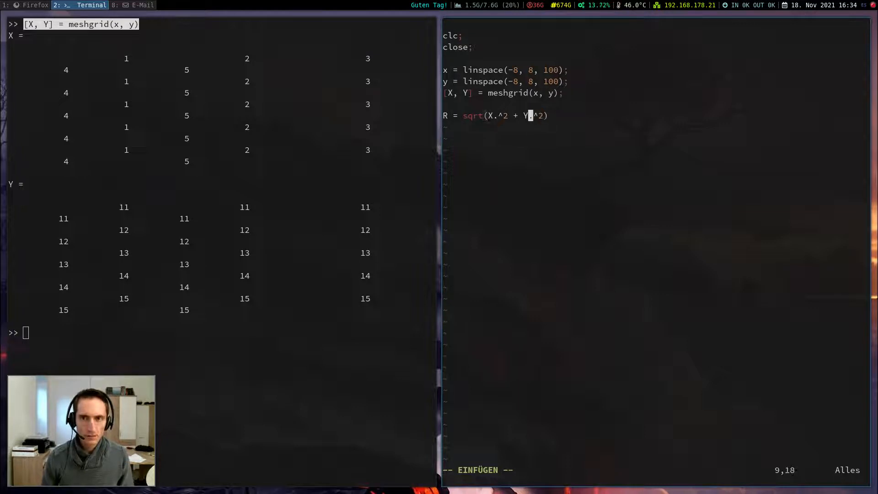
pyautogui.press('Left')
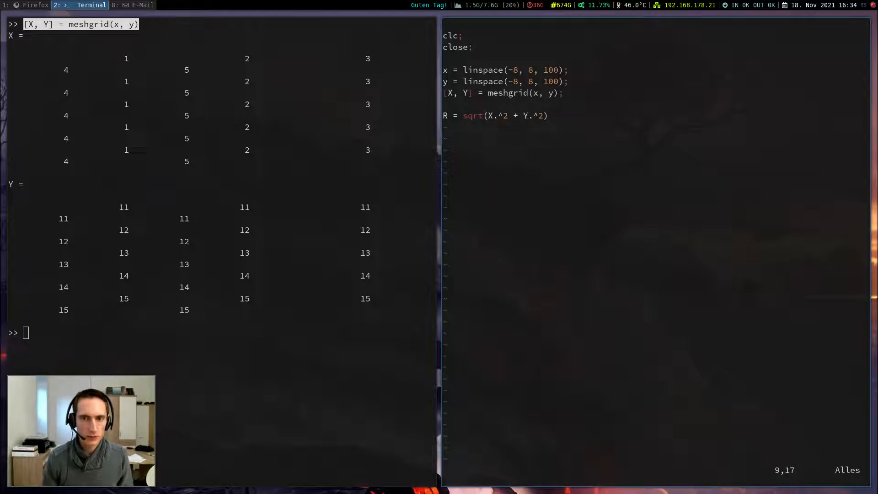
pyautogui.hotkey('shift', 'a')
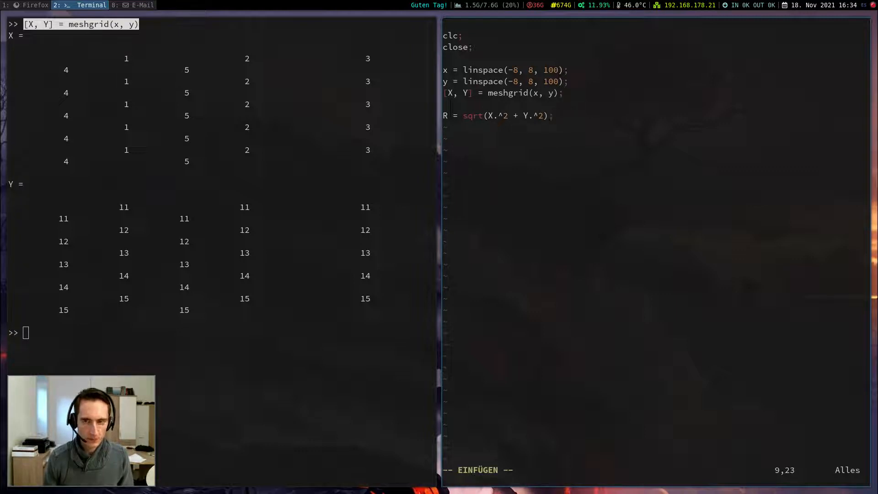
# Add Z = sin(R) ./ R and the final surf(X, Y, Z) line
pyautogui.press('Return')
pyautogui.write('Z = ')
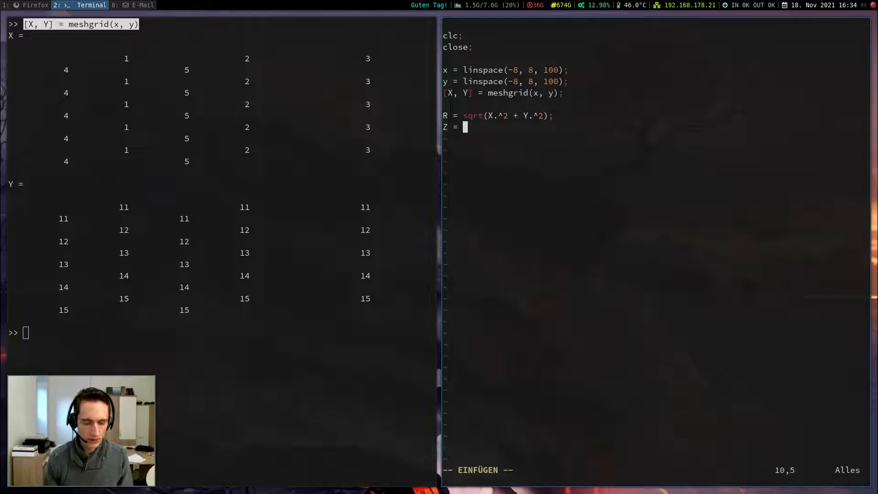
pyautogui.write('sin(')
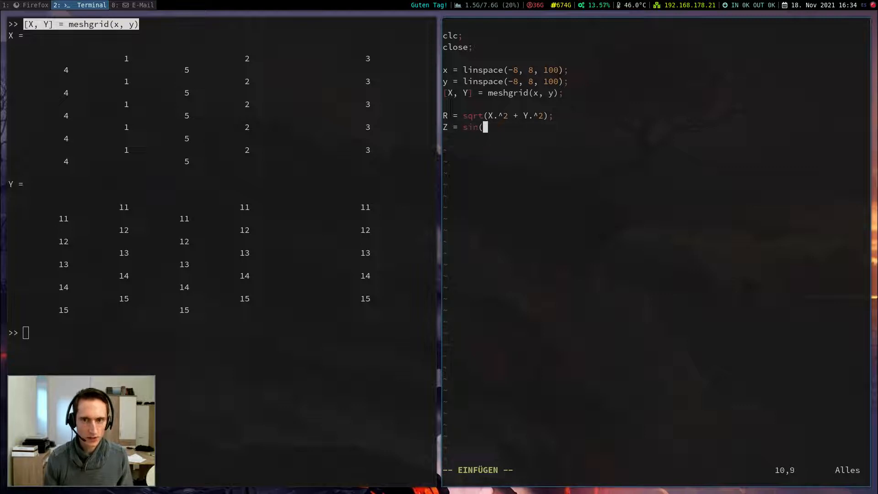
pyautogui.write('R) ./ R;')
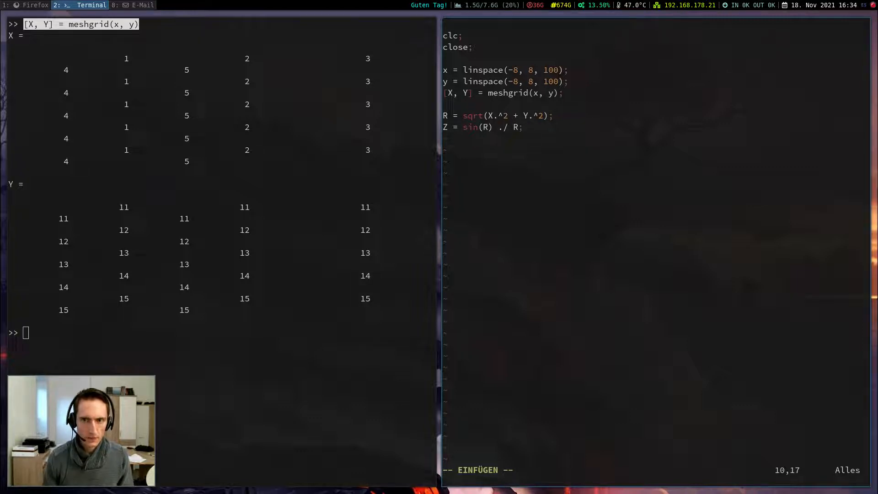
pyautogui.press('Return')
pyautogui.press('Return')
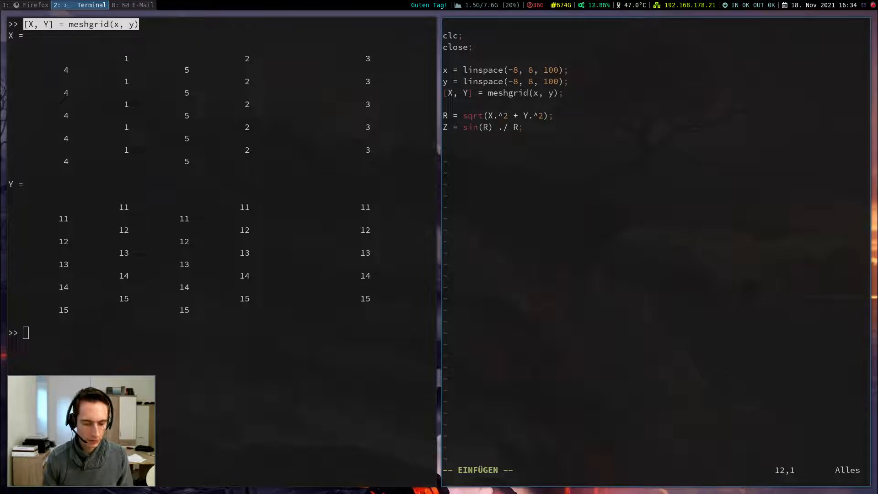
pyautogui.write('surf(')
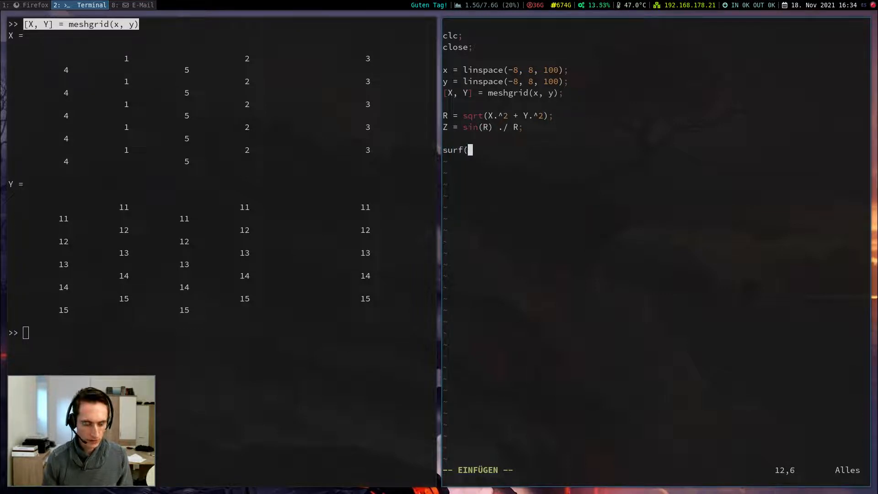
pyautogui.write('X, Y, ')
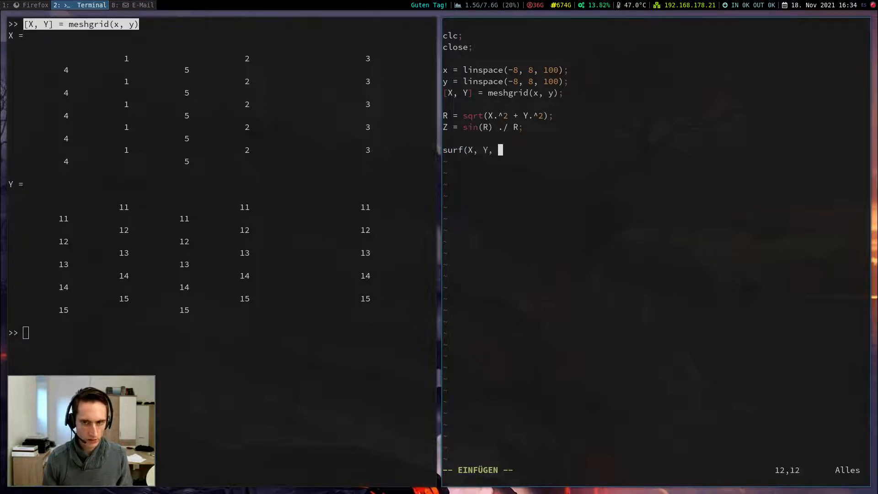
pyautogui.write('Z)')
pyautogui.press('Escape')
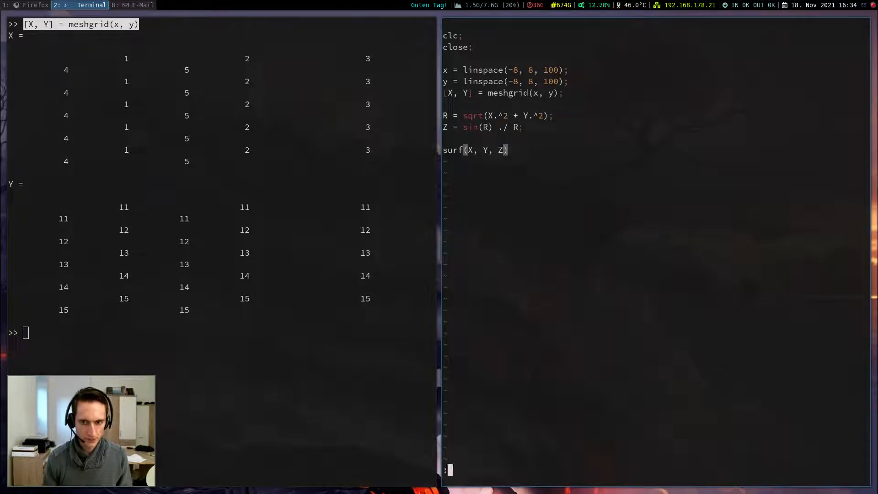
pyautogui.write(':w')
# Save the script and run surf_demo in Octave to render the sin(R)/R surface
pyautogui.press('Return')
pyautogui.press('super+h')
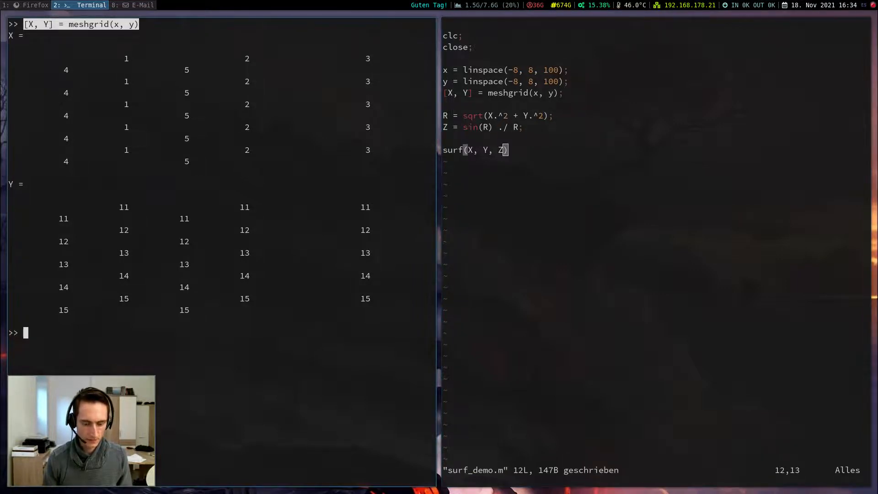
pyautogui.hotkey('ctrl', 'l')
pyautogui.write('surf')
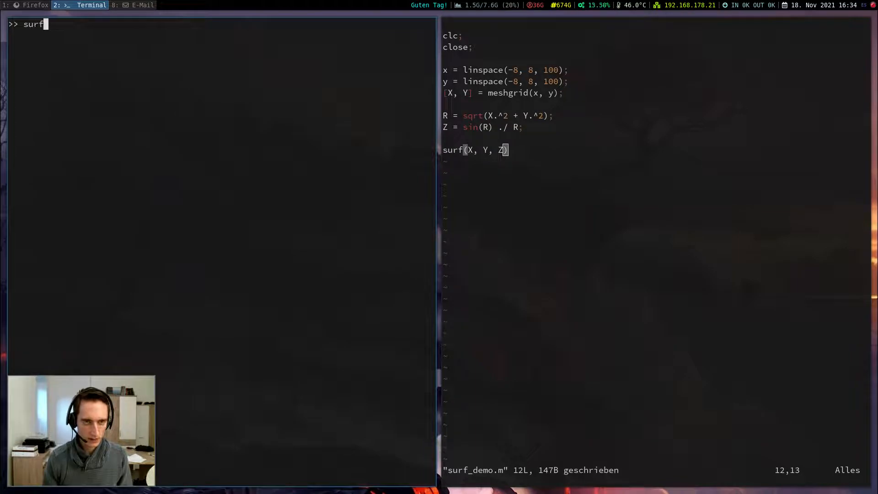
pyautogui.write('_demo')
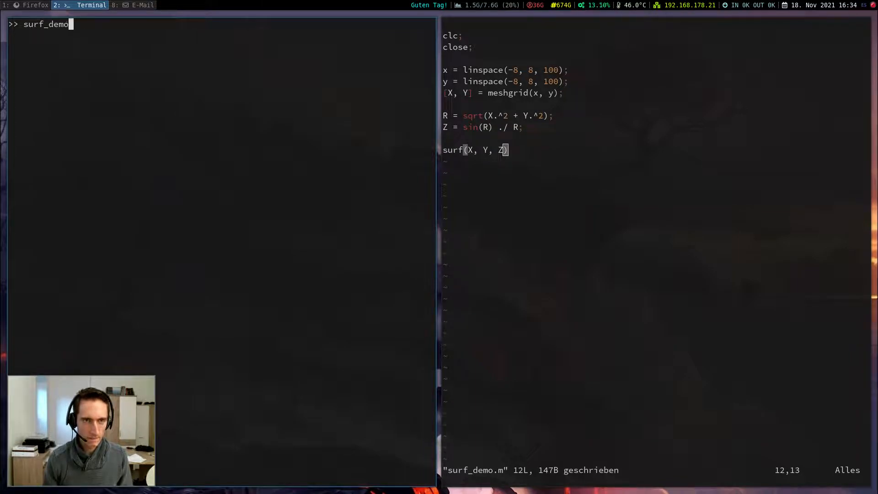
pyautogui.press('Return')
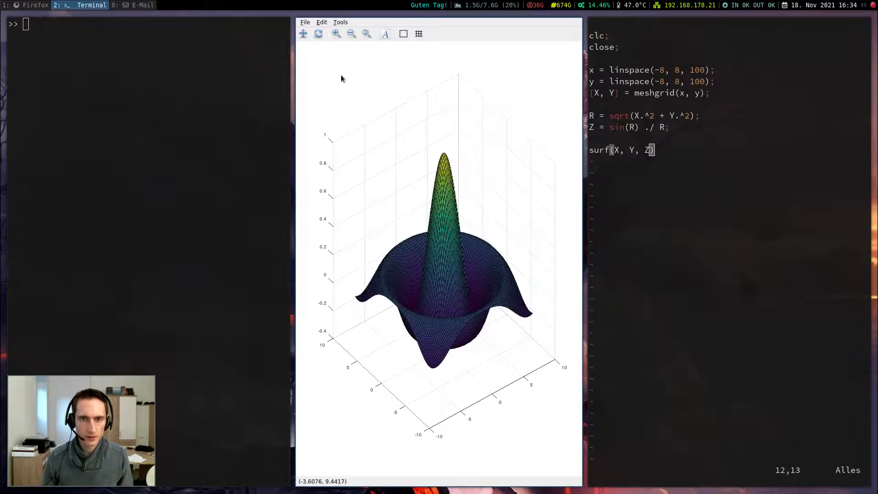
# Orbit the surface plot with the Rotate tool to an oblique 3D view
pyautogui.click(318, 36)
pyautogui.moveTo(454, 310)
pyautogui.mouseDown()
pyautogui.moveTo(408, 287)
pyautogui.moveTo(454, 330)
pyautogui.moveTo(432, 360)
pyautogui.mouseUp()
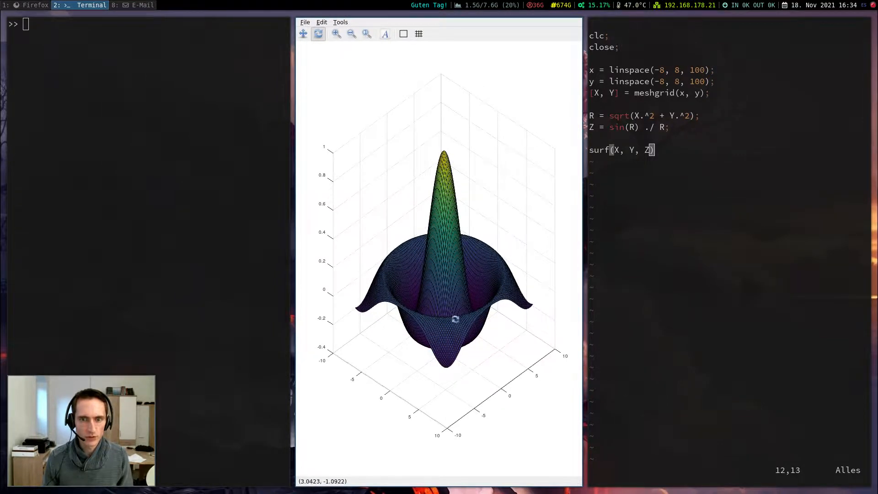
pyautogui.moveTo(434, 340); pyautogui.dragTo(431, 334)
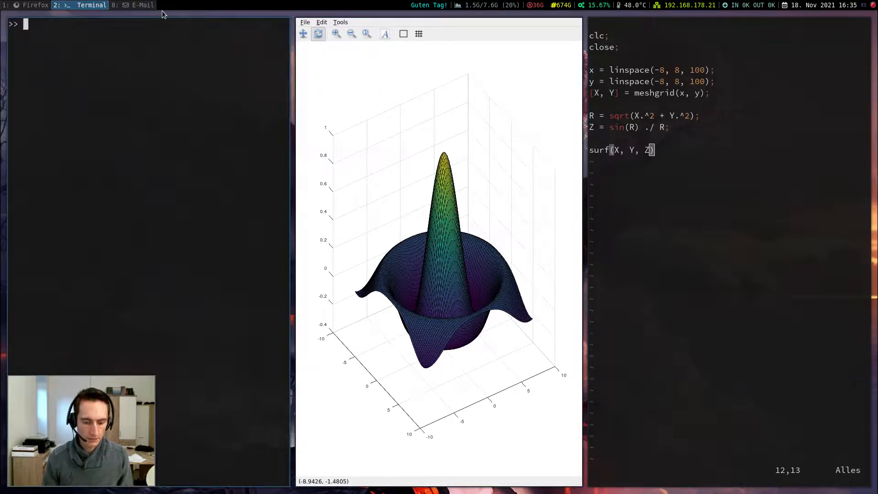
pyautogui.write('shading interp')
# Try smooth interpolated shading and the hsv and rainbow colormaps on the live surface
pyautogui.press('Return')
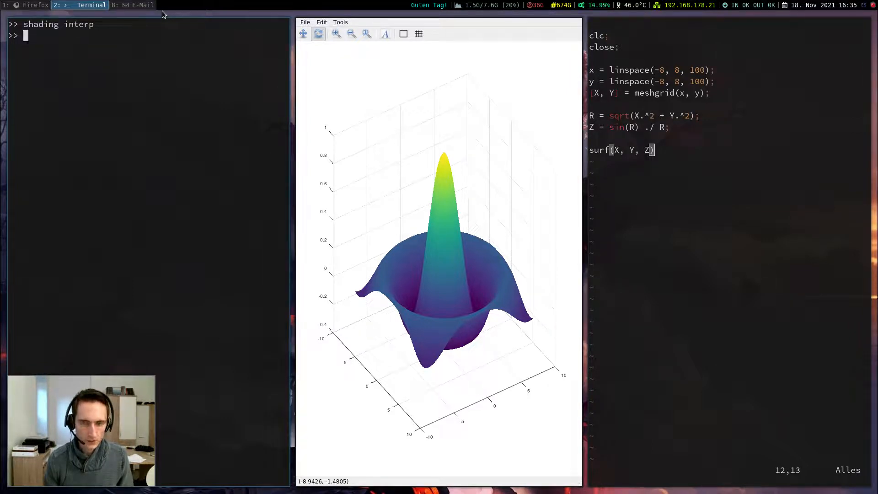
pyautogui.write('colormap hsv')
pyautogui.press('Return')
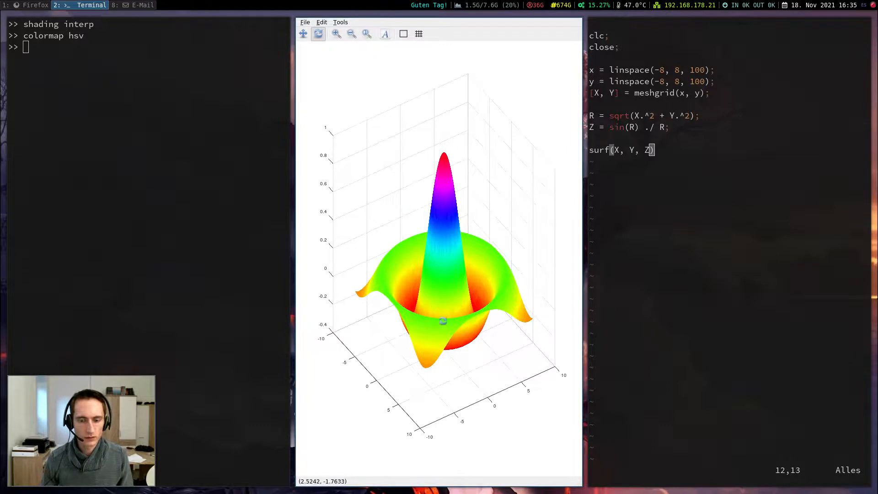
pyautogui.click(130, 103)
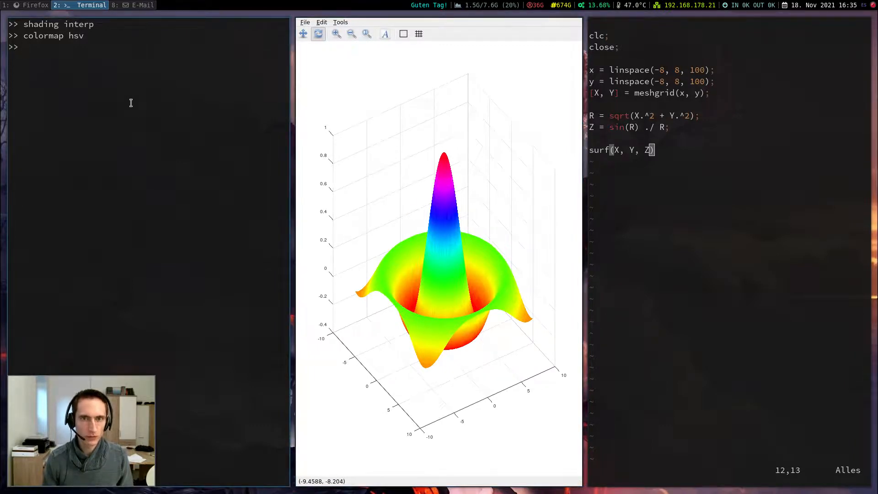
pyautogui.write('color')
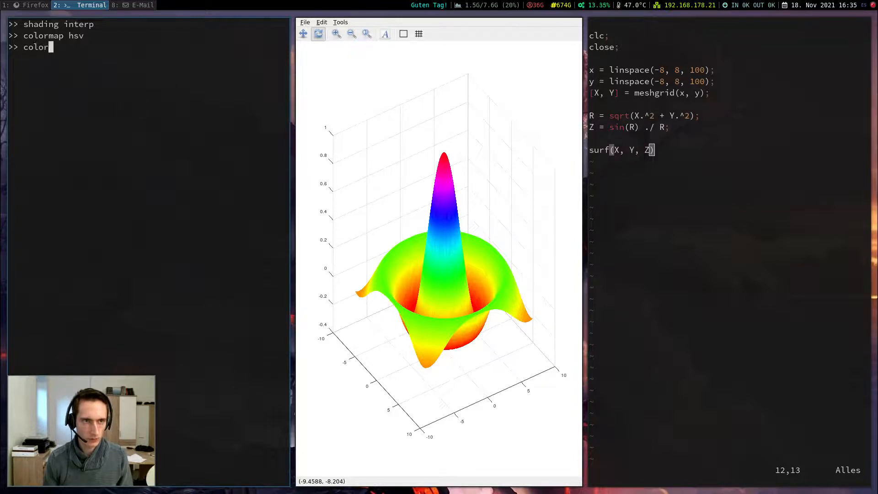
pyautogui.write('map rainbow')
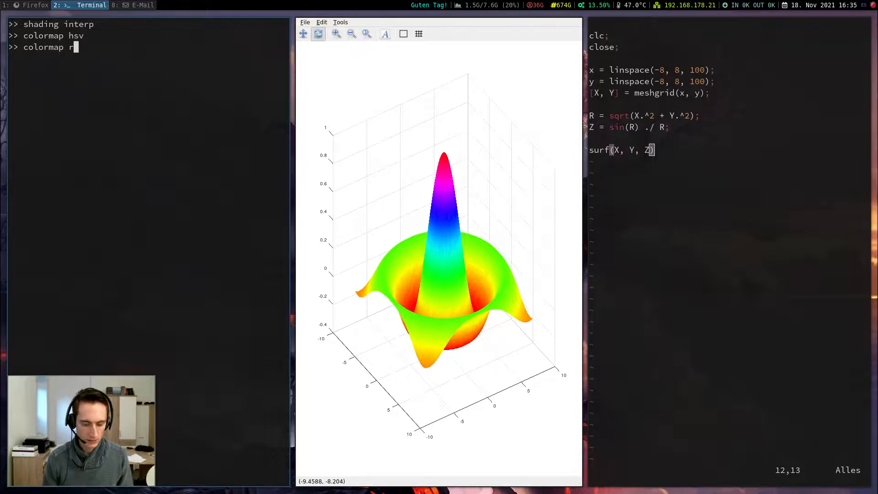
pyautogui.press('Return')
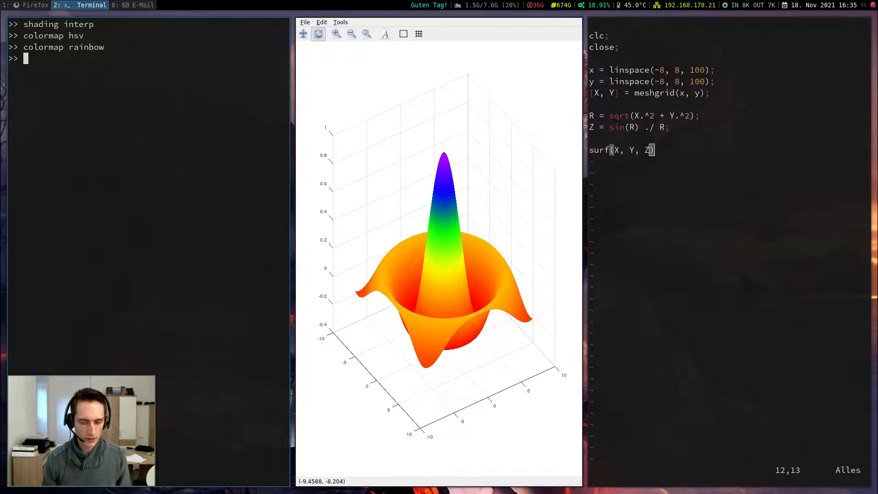
# Add 'shading interp' and 'colormap hot' to surf_demo.m, save it and rerun the script
pyautogui.press('super+l')
pyautogui.press('o')
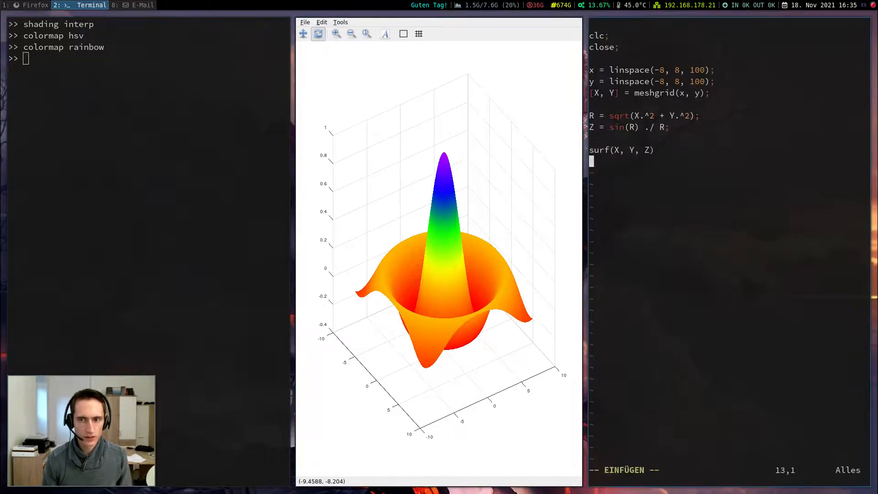
pyautogui.press('Return')
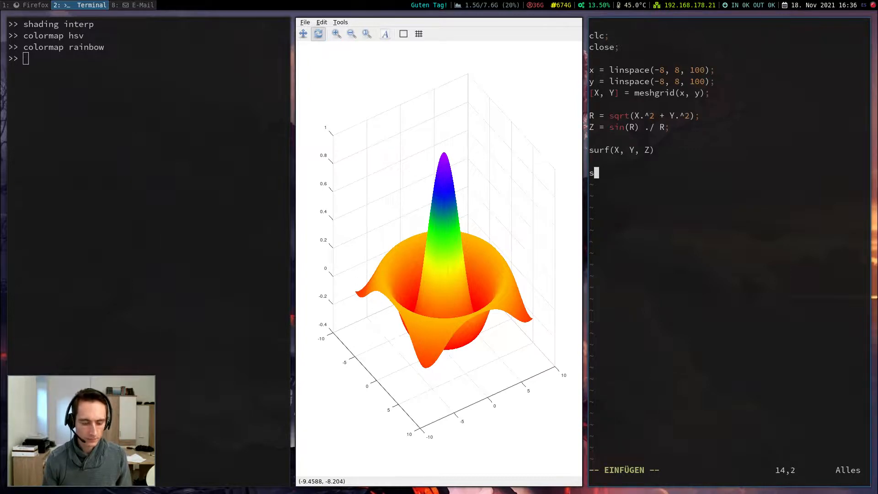
pyautogui.write('shading interp;')
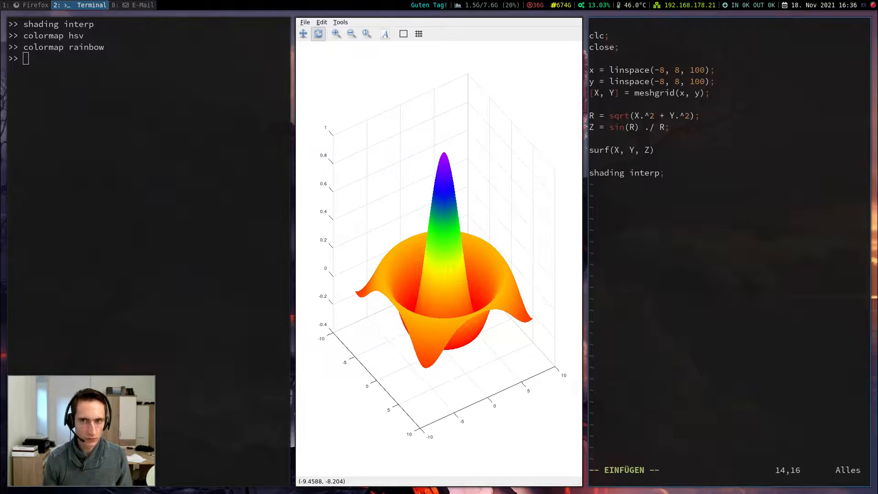
pyautogui.press('Return')
pyautogui.write('colormap hpot')
pyautogui.press('BackSpace')
pyautogui.press('BackSpace')
pyautogui.press('BackSpace')
pyautogui.write('ot')
pyautogui.press('Escape')
pyautogui.write(':w')
pyautogui.press('Return')
pyautogui.press('super+h')
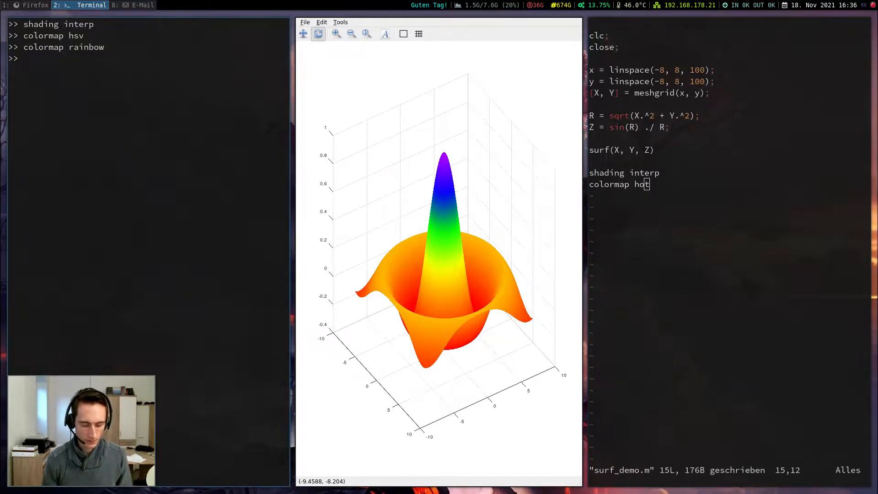
pyautogui.write('surf_demo')
pyautogui.press('Return')
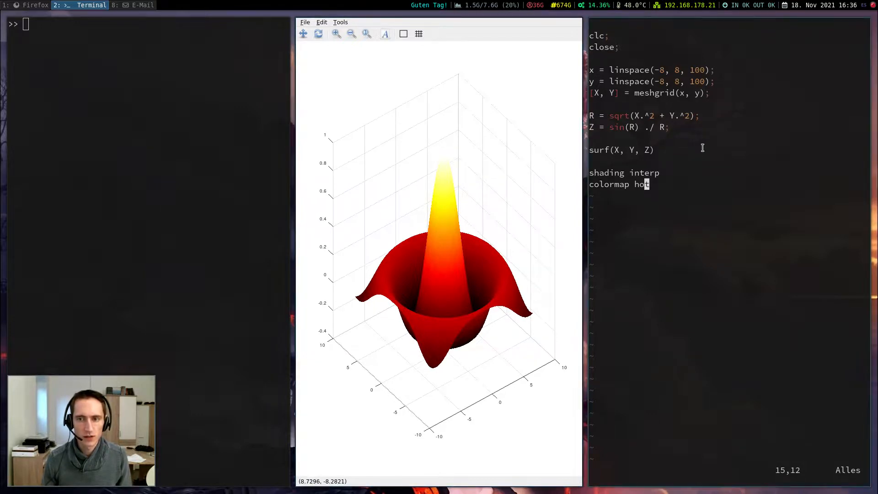
pyautogui.write('kkotitle("')
pyautogui.write('C')
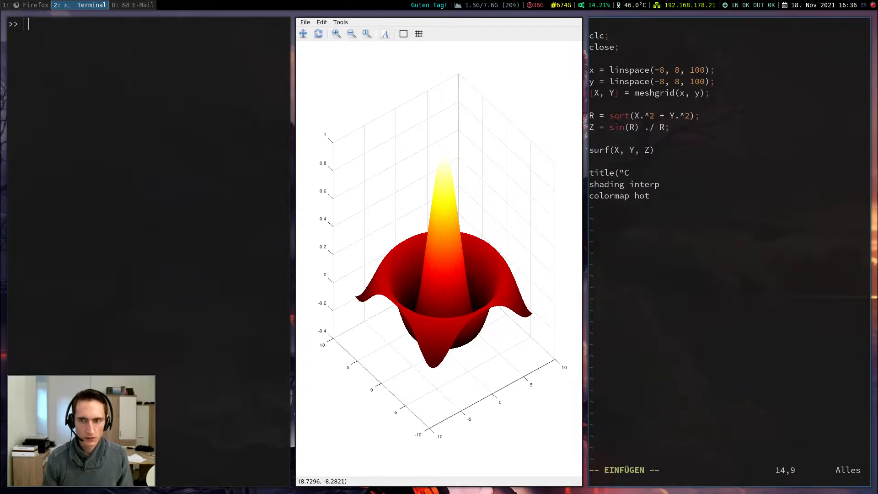
pyautogui.write('olourful Hat')
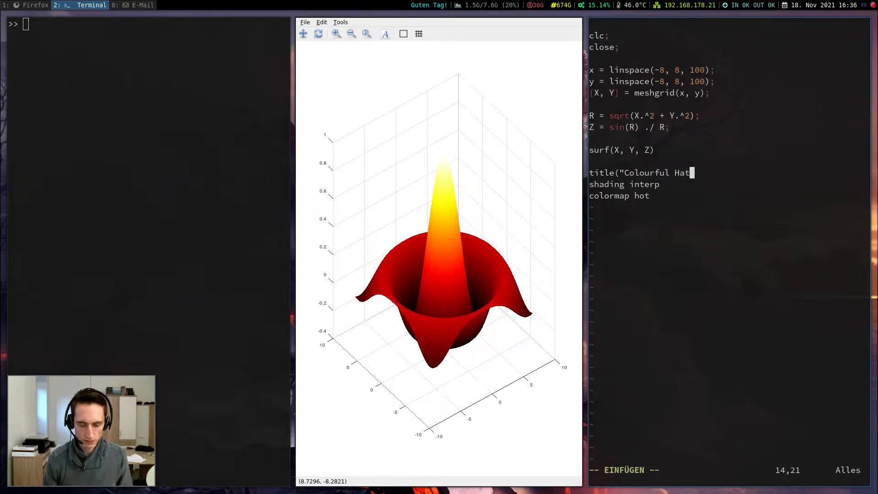
pyautogui.write('")')
# Insert title("Colourful Hat") above the shading line and save surf_demo.m
pyautogui.press('Return')
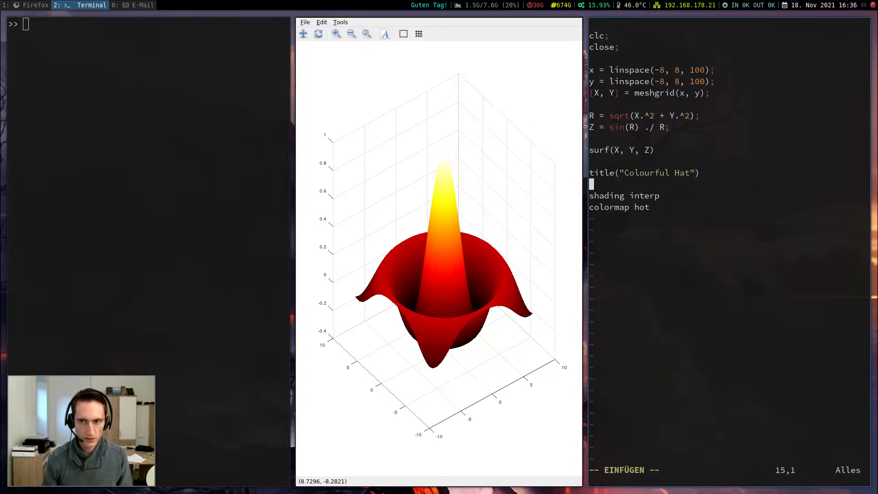
pyautogui.press('Escape')
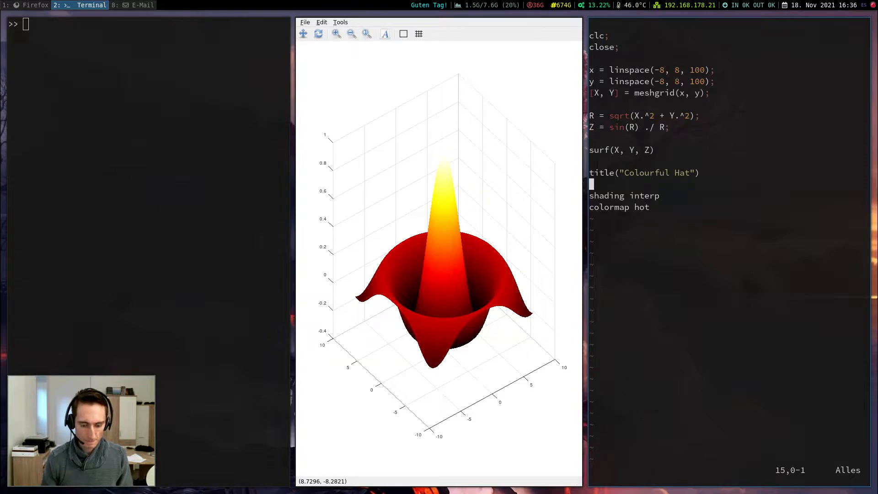
pyautogui.write(':w')
pyautogui.press('Return')
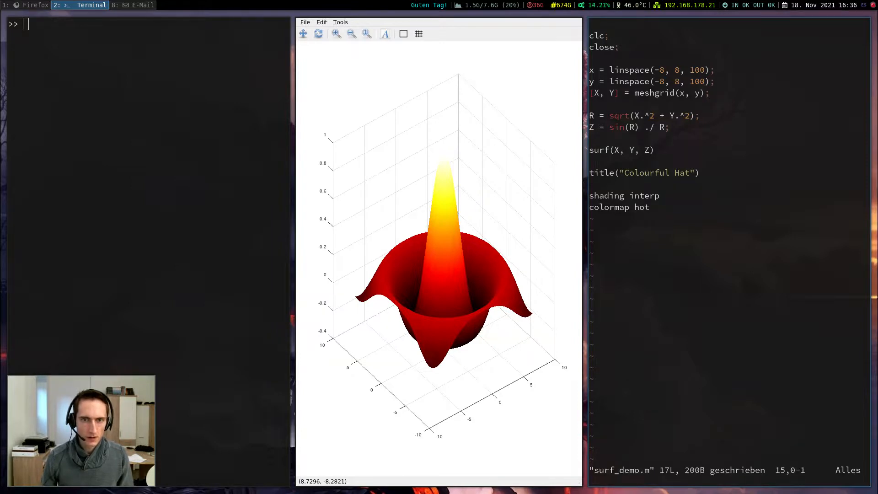
# Orbit the figure, then set the viewpoint with view([50, 30]) at the prompt
pyautogui.click(318, 34)
pyautogui.moveTo(453, 299); pyautogui.dragTo(328, 47)
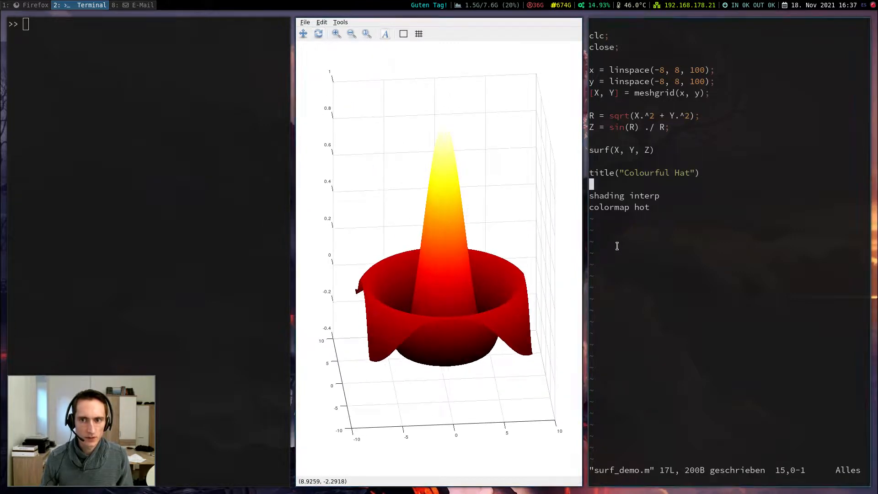
pyautogui.click(170, 91)
pyautogui.write('view')
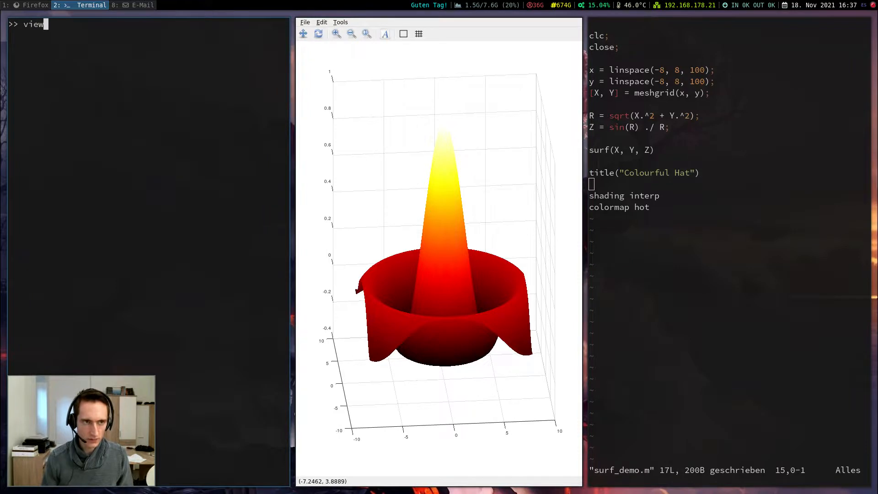
pyautogui.write('([')
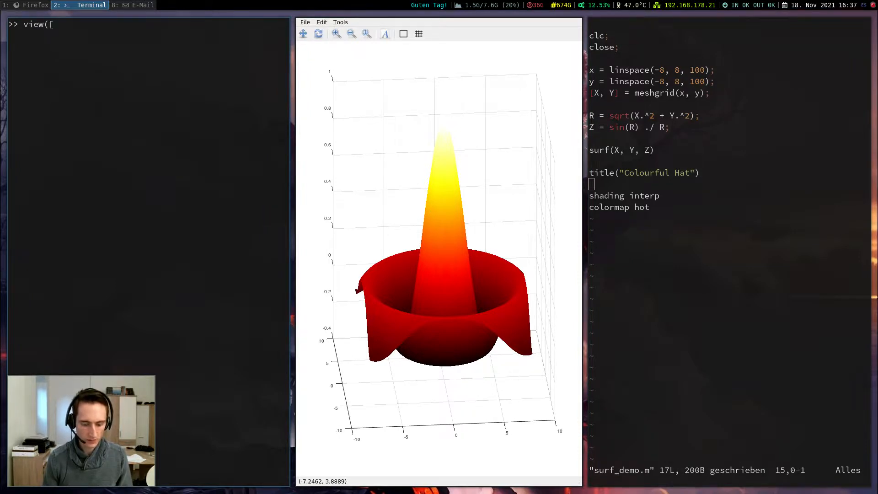
pyautogui.write('50, 30]')
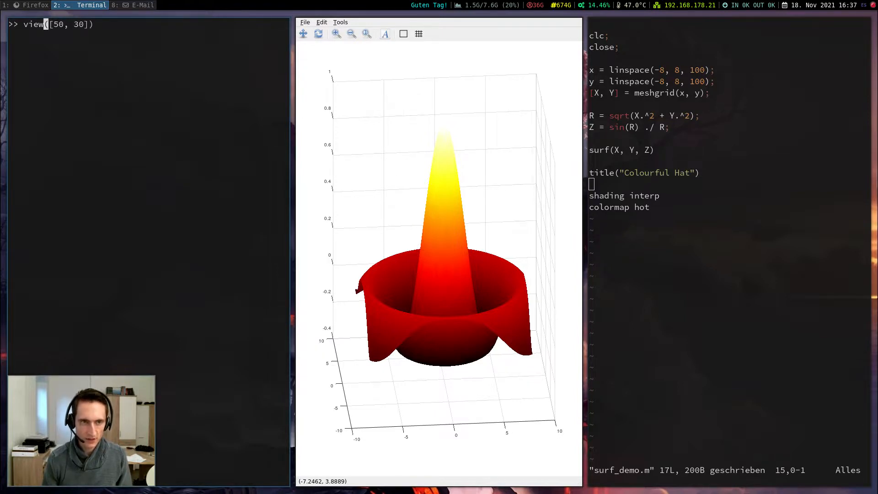
pyautogui.write(')')
pyautogui.press('Return')
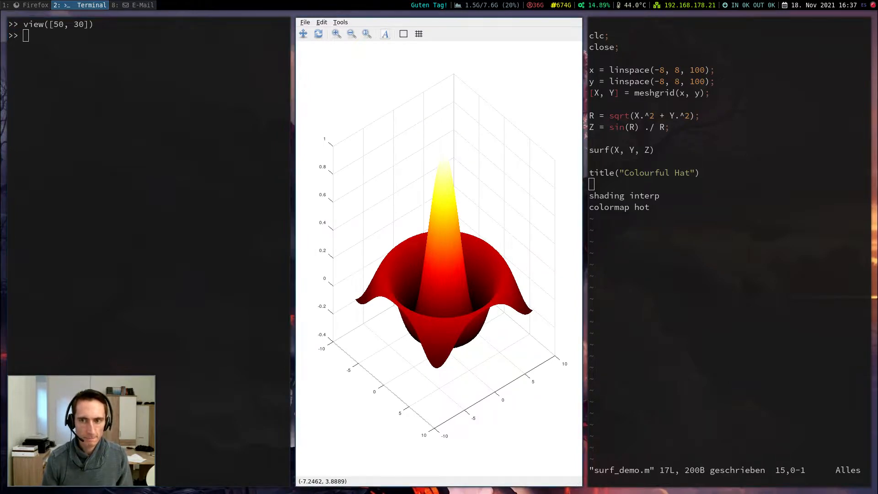
# Add a matching view([50, 30]) line below colormap hot in surf_demo.m
pyautogui.press('j')
pyautogui.press('j')
pyautogui.press('o')
pyautogui.press('Return')
pyautogui.write('view([50, 30])')
# Add print("surf_plot.png", "-S1920,1080") to the script and save surf_demo.m
pyautogui.press('Return')
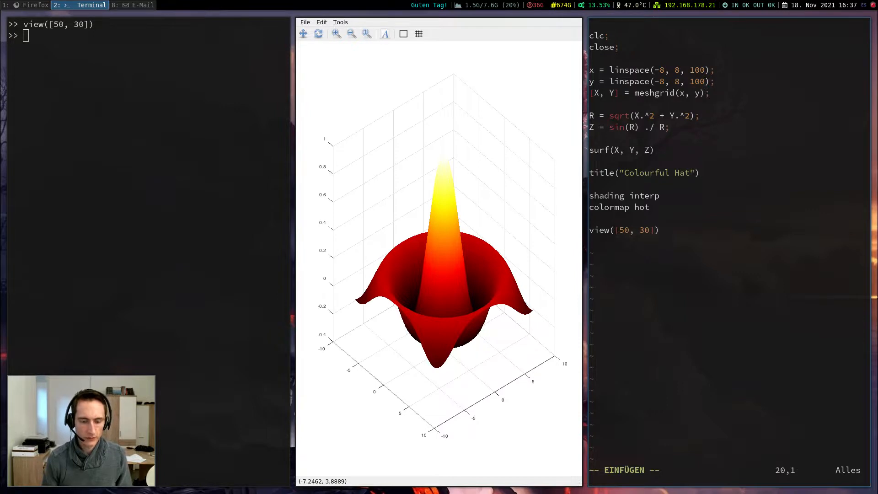
pyautogui.write('print("surf_plot.png"')
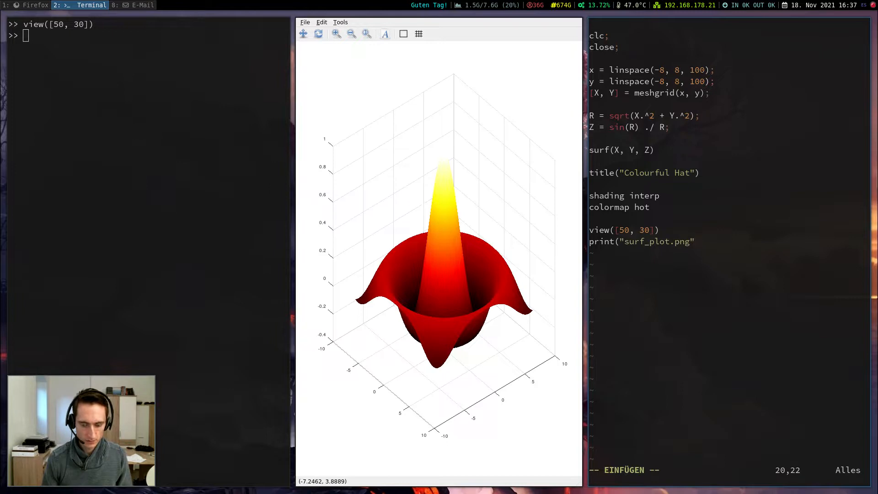
pyautogui.write(', "-S1920,1080")')
pyautogui.press('Escape')
pyautogui.write(':w')
pyautogui.press('Return')
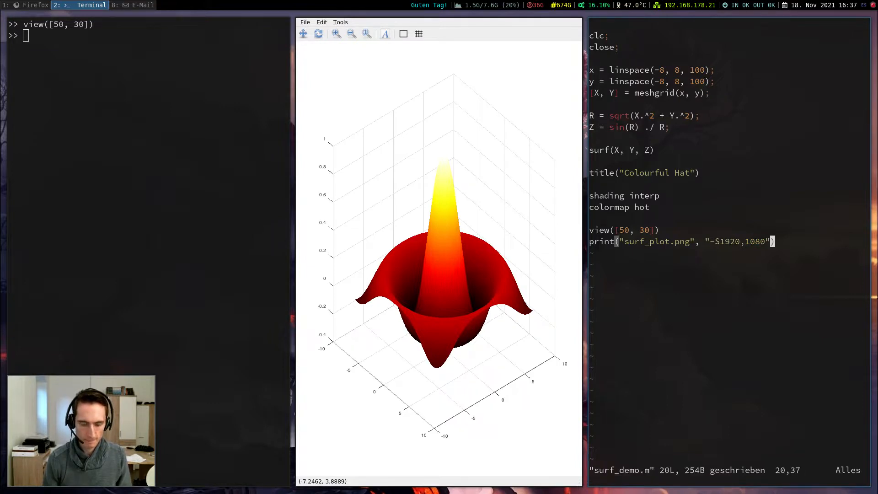
# Rerun surf_demo to show the Colourful Hat export, then move to the browser workspace
pyautogui.press('super+h')
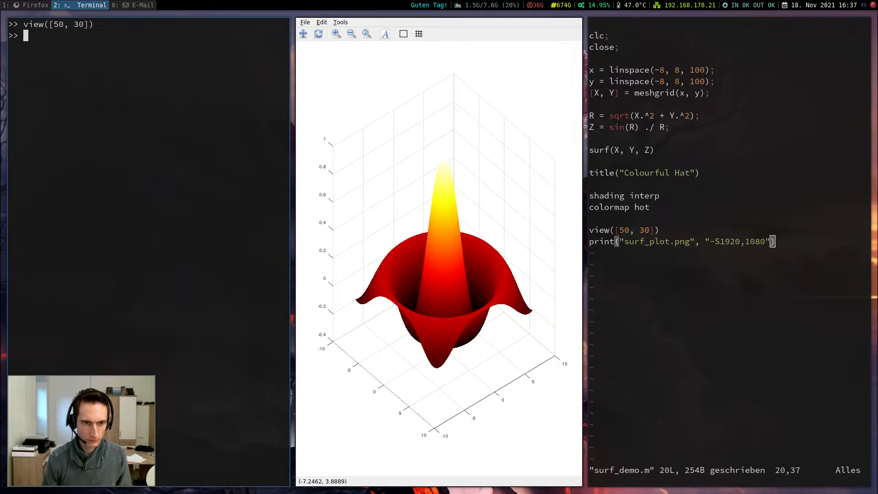
pyautogui.click(148, 36)
pyautogui.write('view([50, 30surf_demo')
pyautogui.press('Return')
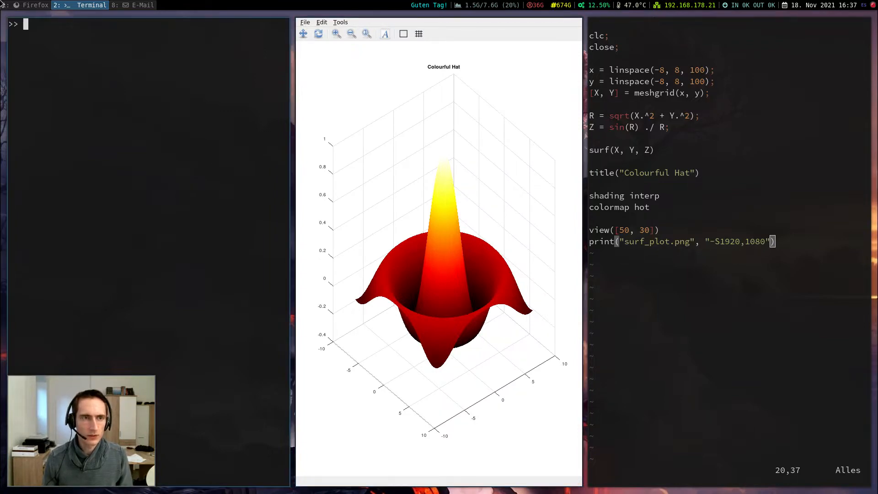
pyautogui.press('super+1')
pyautogui.hotkey('alt', 'Left')
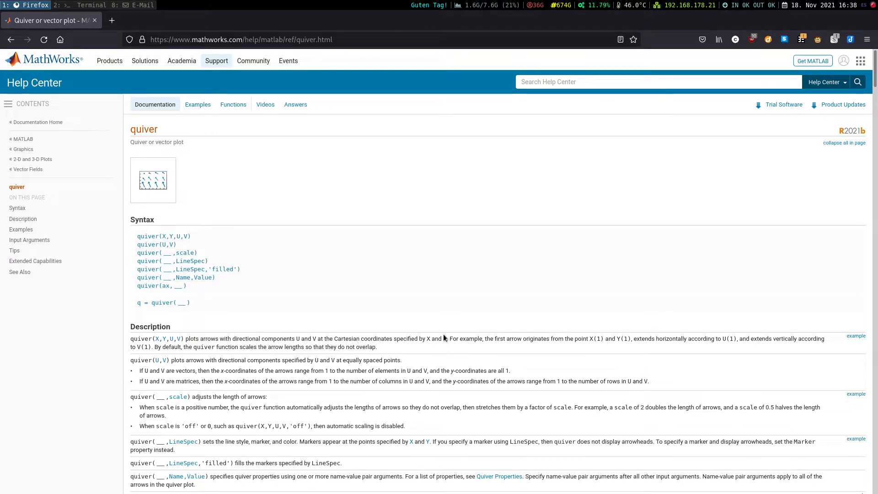
pyautogui.scroll(-2, 445, 338)
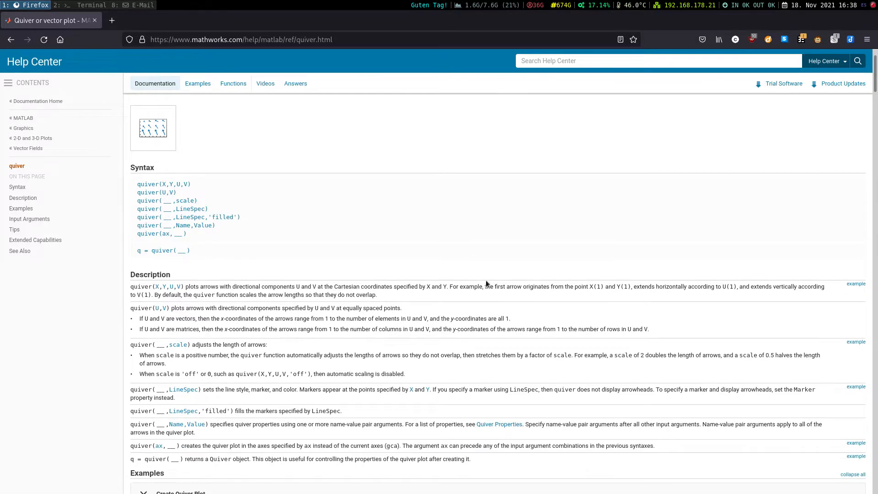
pyautogui.scroll(-3, 343, 253)
pyautogui.scroll(-5, 344, 253)
pyautogui.scroll(-3, 369, 225)
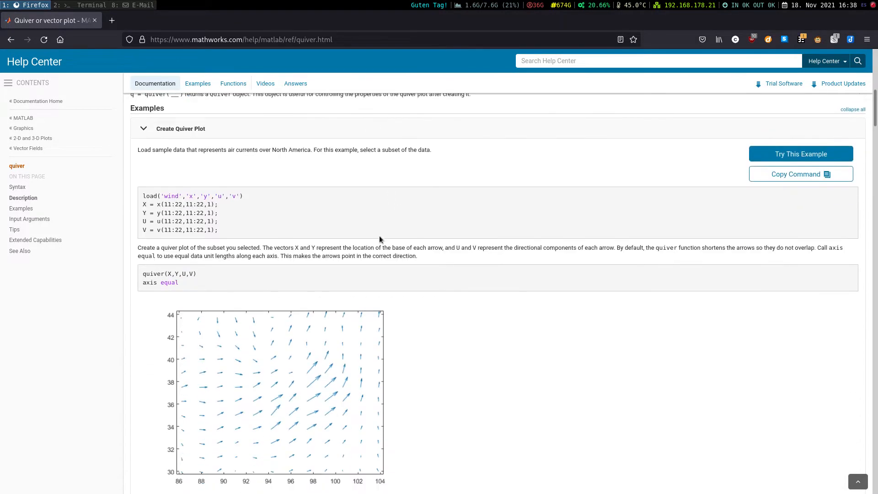
pyautogui.scroll(-1, 236, 281)
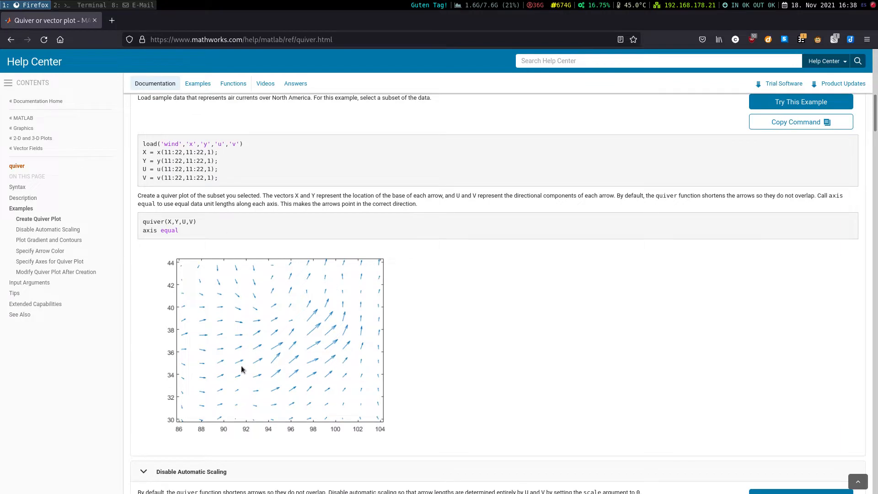
pyautogui.scroll(-3, 275, 340)
pyautogui.scroll(-3, 280, 321)
pyautogui.scroll(-4, 291, 313)
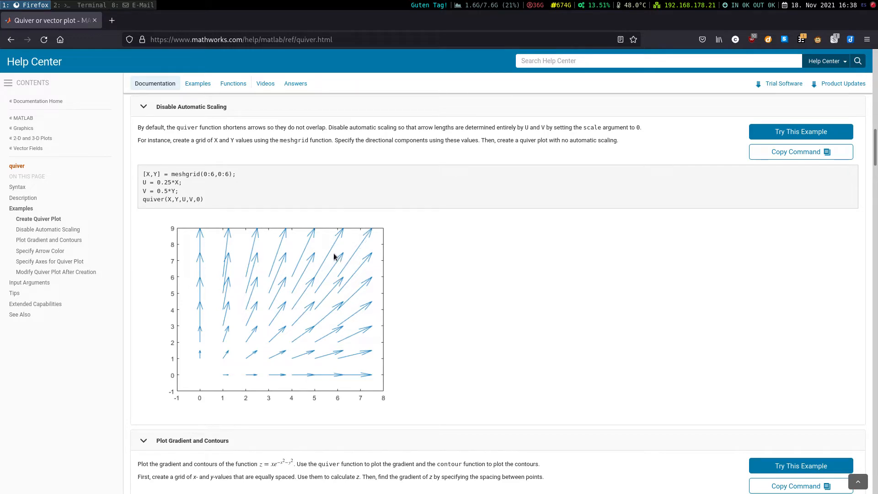
pyautogui.scroll(-5, 339, 245)
pyautogui.scroll(-5, 339, 244)
pyautogui.scroll(-3, 339, 245)
pyautogui.scroll(-2, 338, 245)
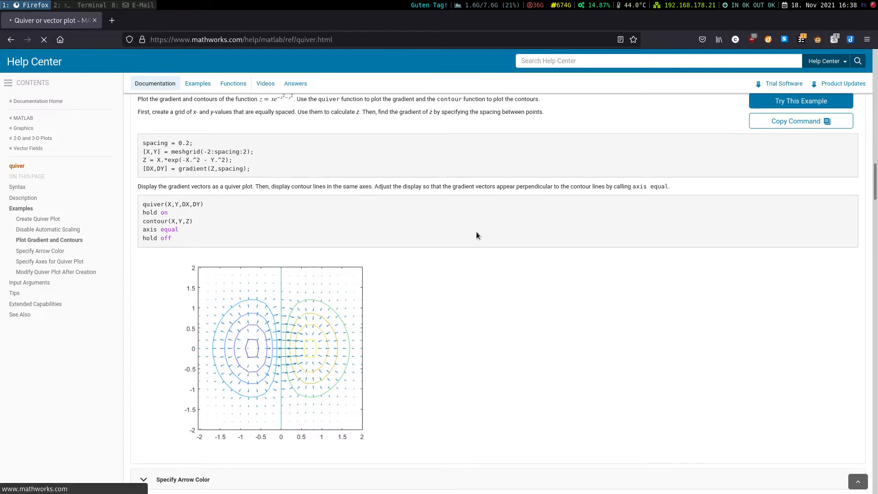
pyautogui.hotkey('alt', 'Left')
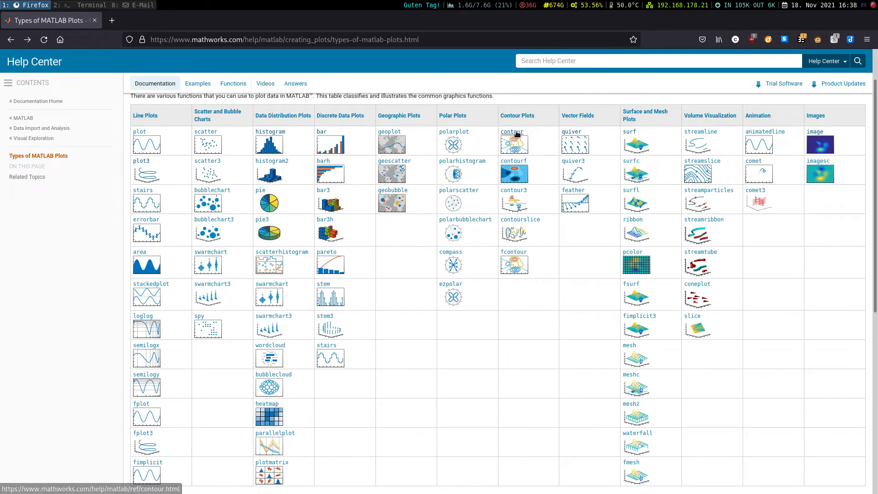
# Review the contour documentation page, then return via the Octave workspace to the screen recorder
pyautogui.click(513, 132)
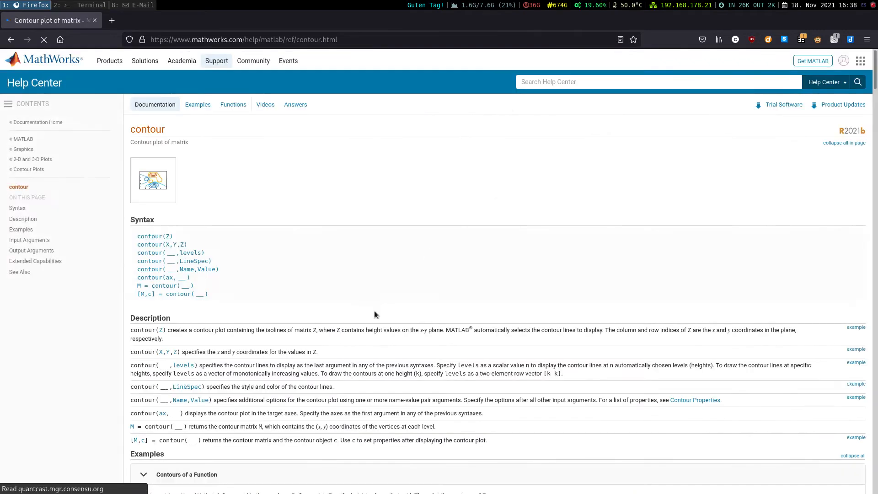
pyautogui.scroll(-5, 364, 291)
pyautogui.scroll(-4, 367, 290)
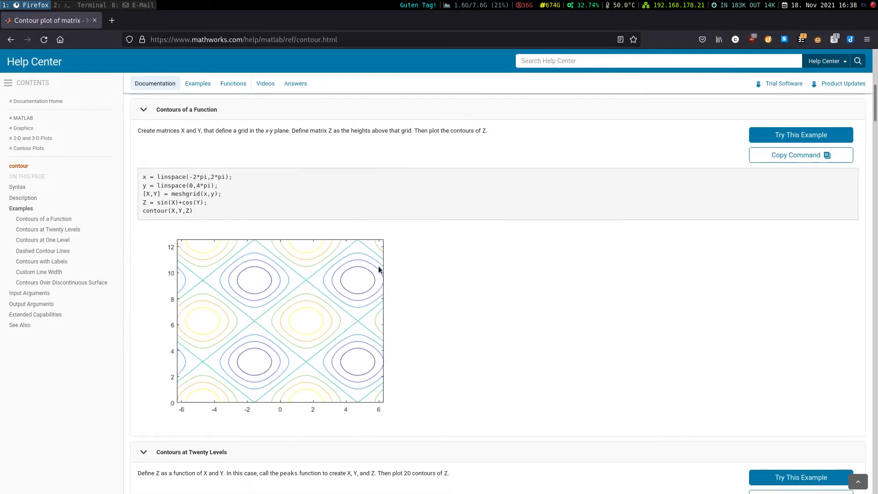
pyautogui.scroll(-4, 384, 264)
pyautogui.scroll(-2, 392, 261)
pyautogui.scroll(-3, 395, 257)
pyautogui.scroll(-3, 371, 199)
pyautogui.scroll(10, 219, 181)
pyautogui.scroll(3, 219, 180)
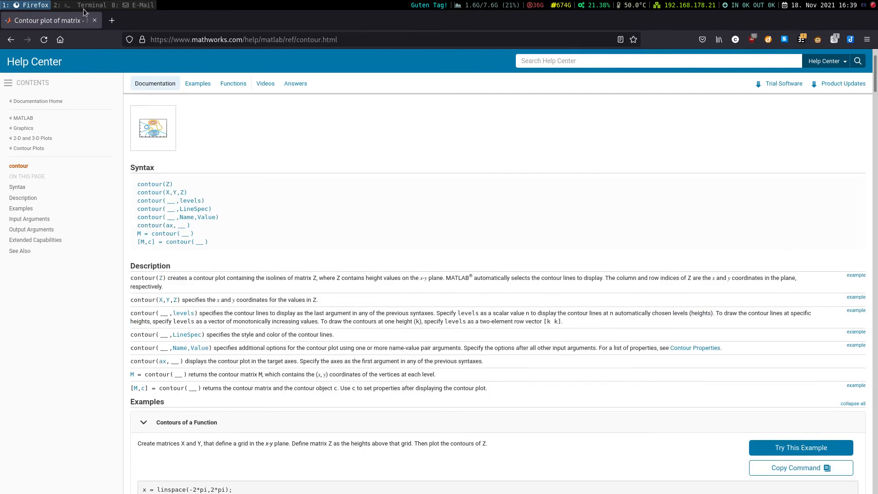
pyautogui.press('super+2')
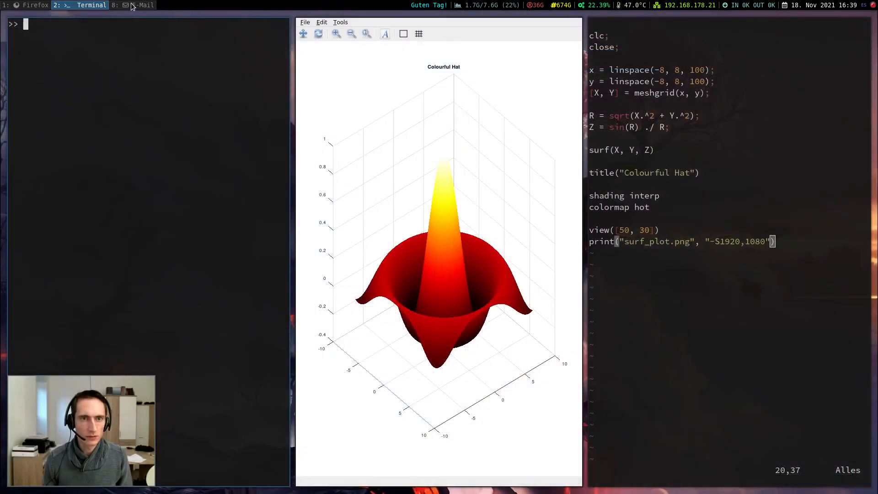
pyautogui.click(132, 6)
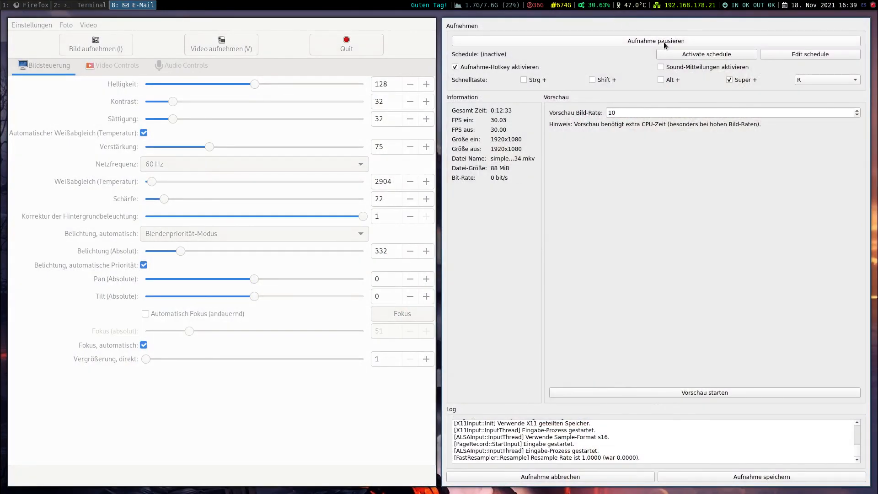